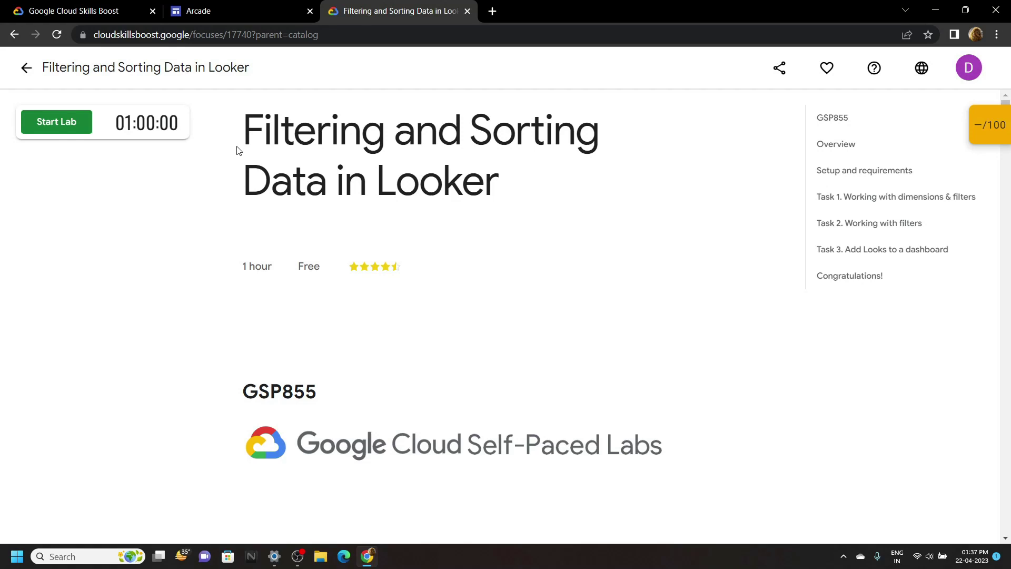
- Start the Looker lab and jump to the Task 1 instructions
{"action": "left_click_drag", "start_coordinate": [241, 134], "coordinate": [513, 193]}
{"action": "left_click", "coordinate": [188, 185]}
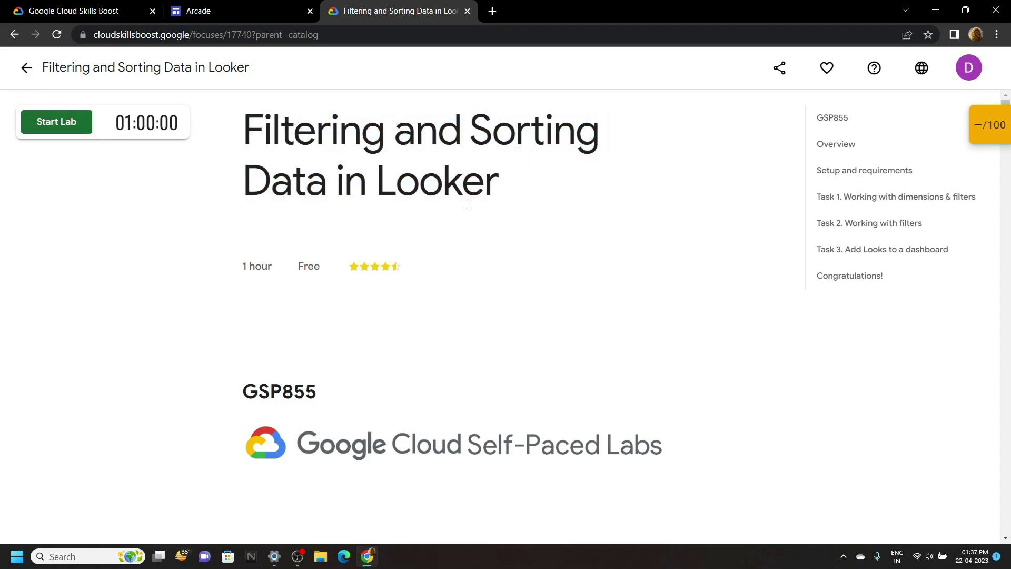
{"action": "left_click", "coordinate": [849, 199]}
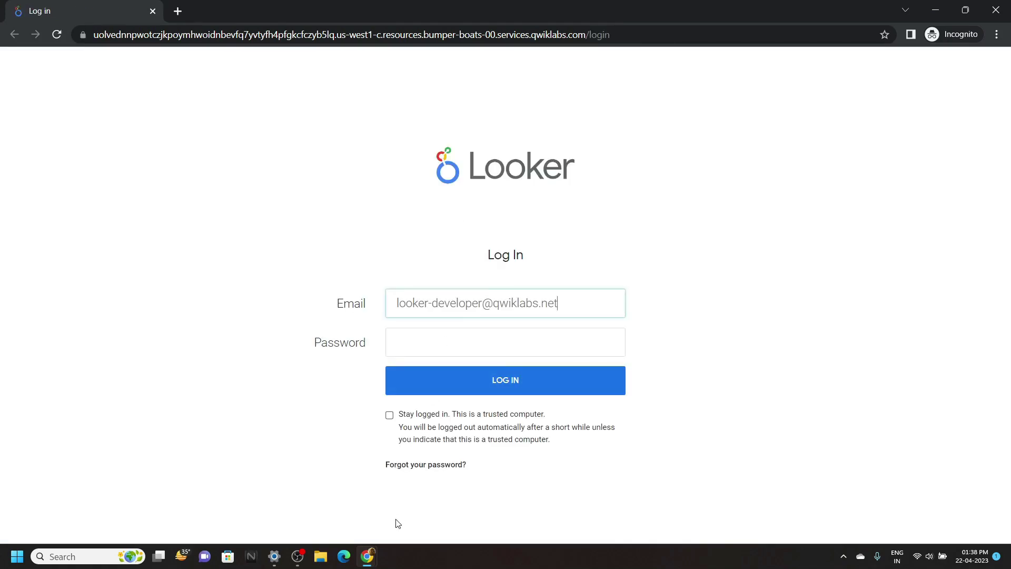
- Copy the lab password into the Looker login and sign in
{"action": "left_click", "coordinate": [308, 518]}
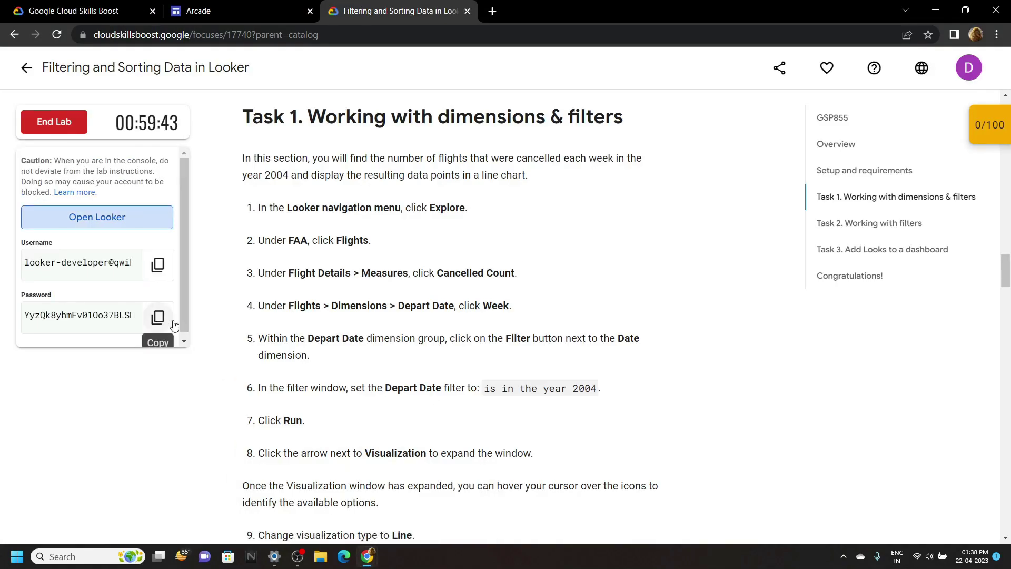
{"action": "left_click", "coordinate": [157, 316]}
{"action": "key", "text": "alt+Tab"}
{"action": "left_click", "coordinate": [579, 344]}
{"action": "key", "text": "ctrl+v"}
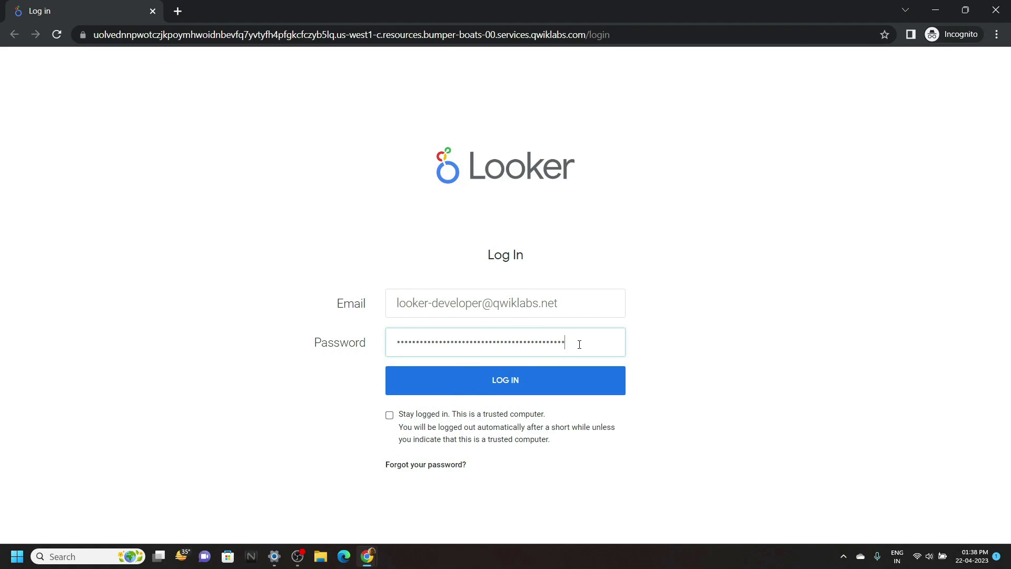
{"action": "left_click", "coordinate": [526, 386]}
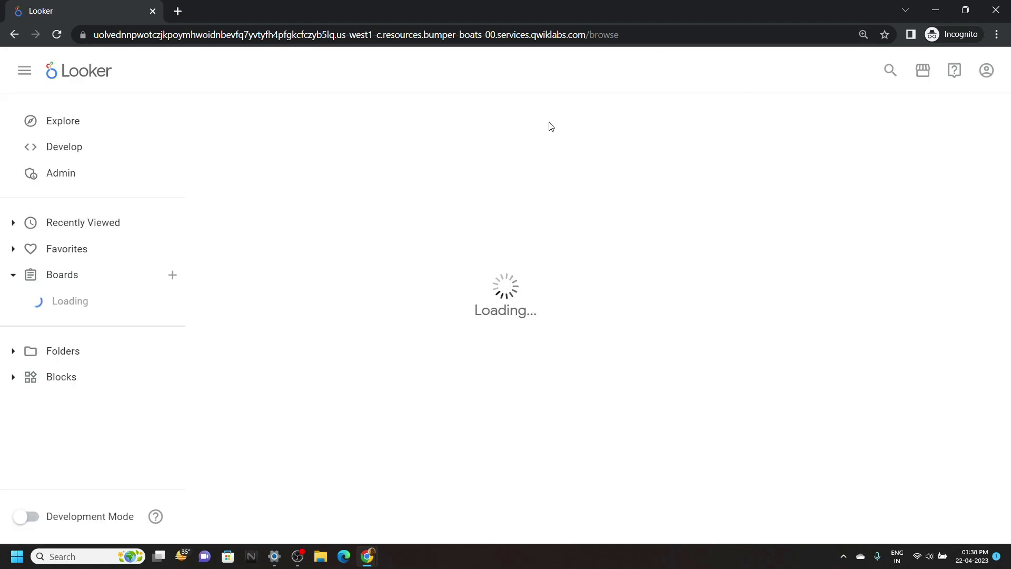
- Open the FAA Flights explore from the Explore menu
{"action": "left_click", "coordinate": [77, 122]}
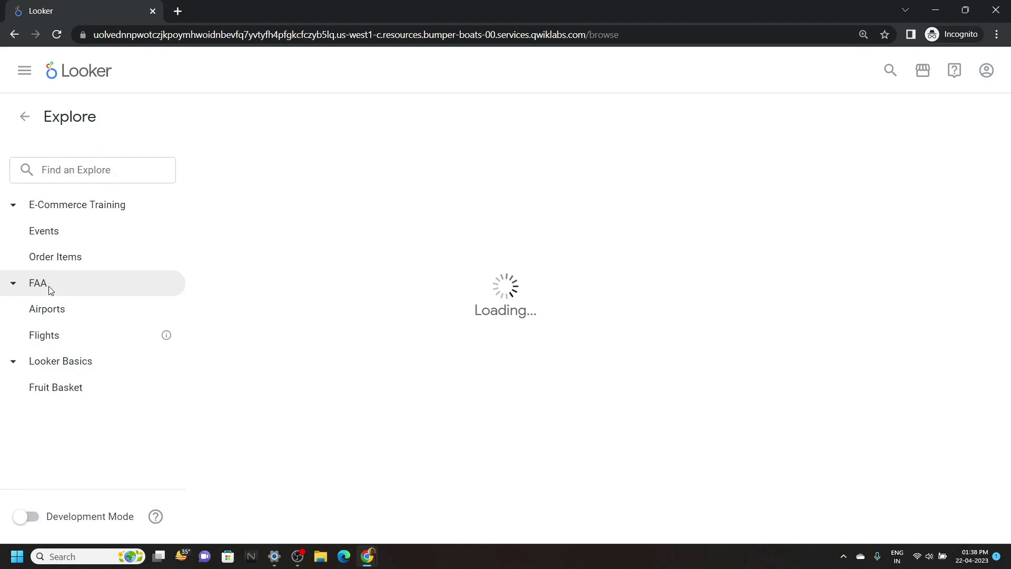
{"action": "left_click", "coordinate": [84, 339]}
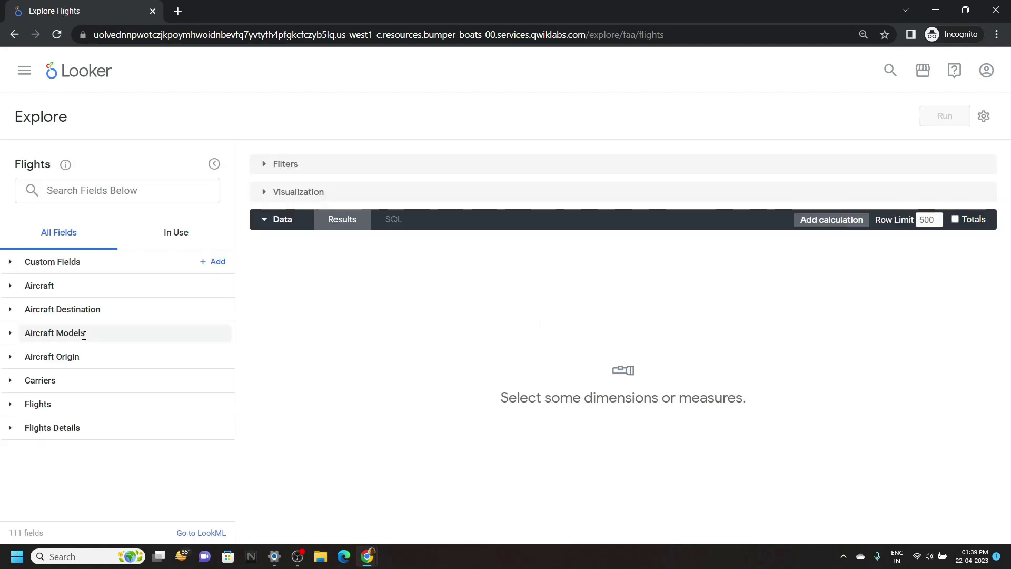
- Add the Flights Details Cancelled Count measure to the query
{"action": "left_click", "coordinate": [111, 429]}
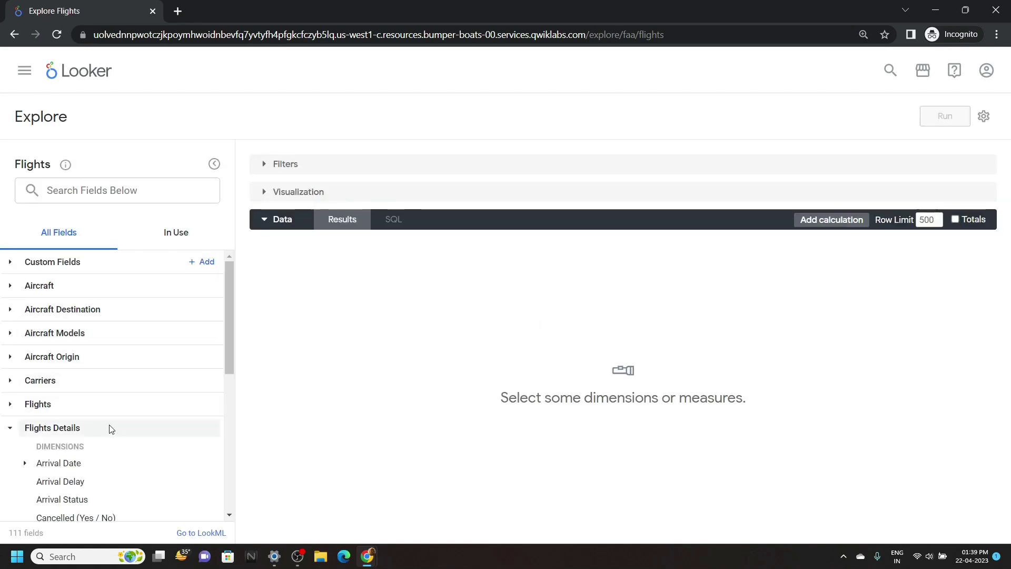
{"action": "scroll", "coordinate": [114, 448], "scroll_direction": "down", "scroll_amount": 2}
{"action": "scroll", "coordinate": [113, 448], "scroll_direction": "down", "scroll_amount": 4}
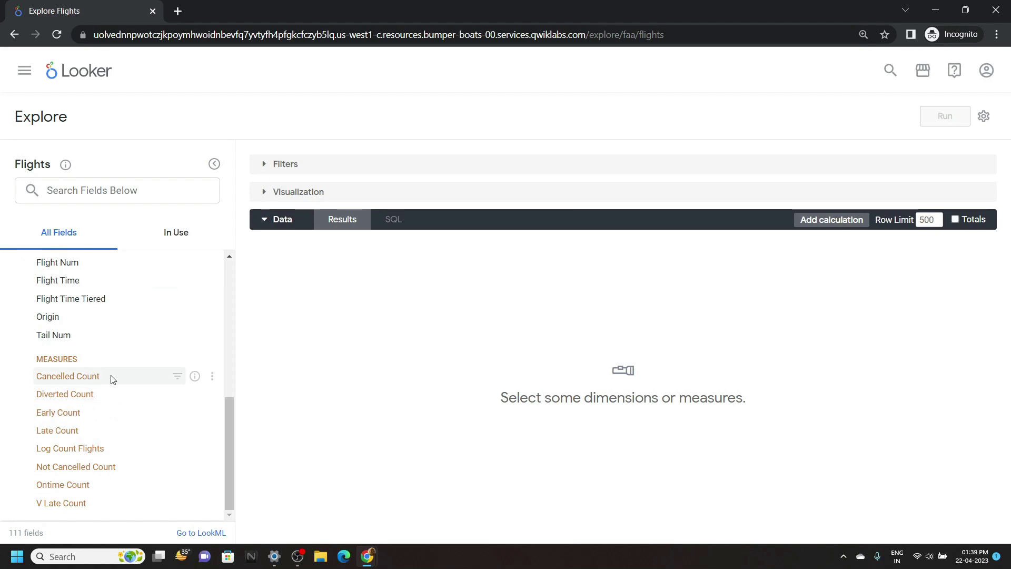
{"action": "left_click", "coordinate": [118, 380]}
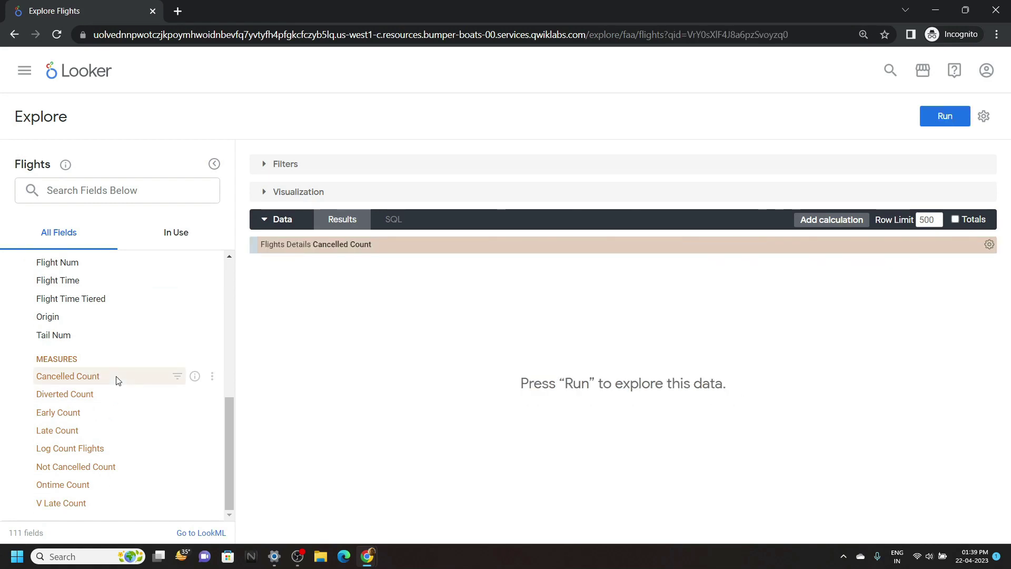
- Add the Flights Depart Date Week dimension to the query
{"action": "left_click_drag", "start_coordinate": [227, 416], "coordinate": [235, 305]}
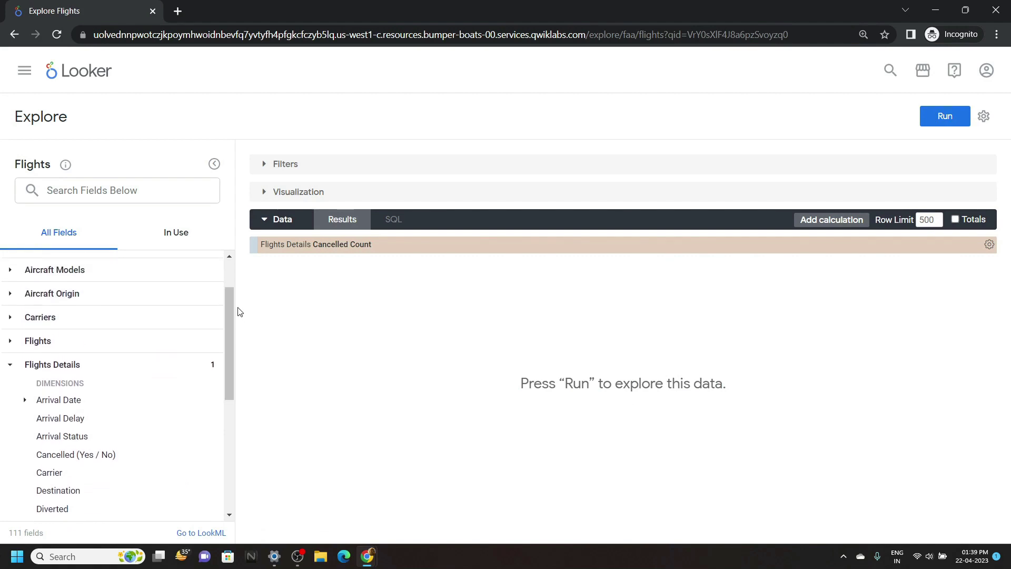
{"action": "left_click", "coordinate": [124, 343]}
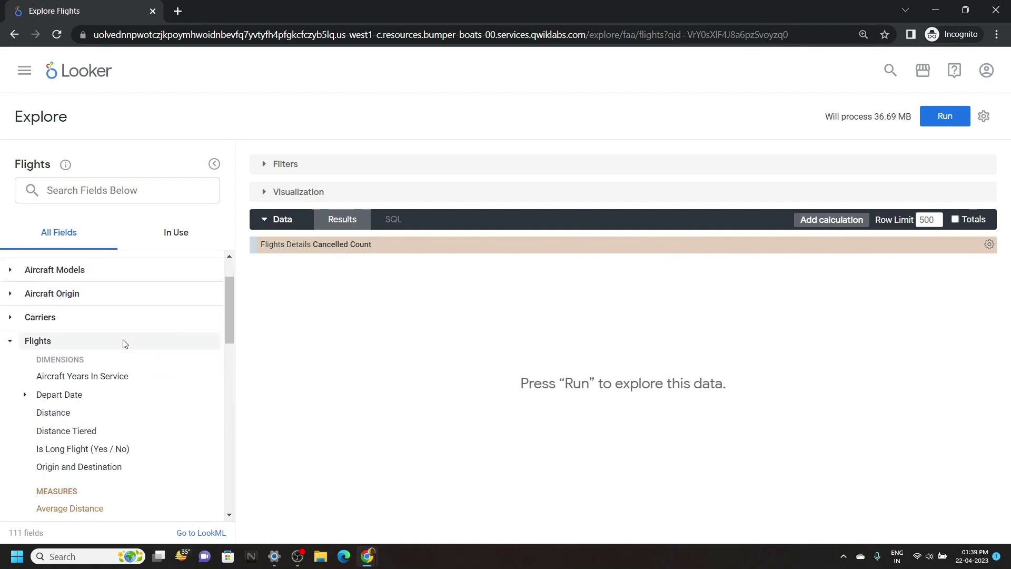
{"action": "left_click", "coordinate": [76, 396]}
{"action": "scroll", "coordinate": [79, 400], "scroll_direction": "down", "scroll_amount": 1}
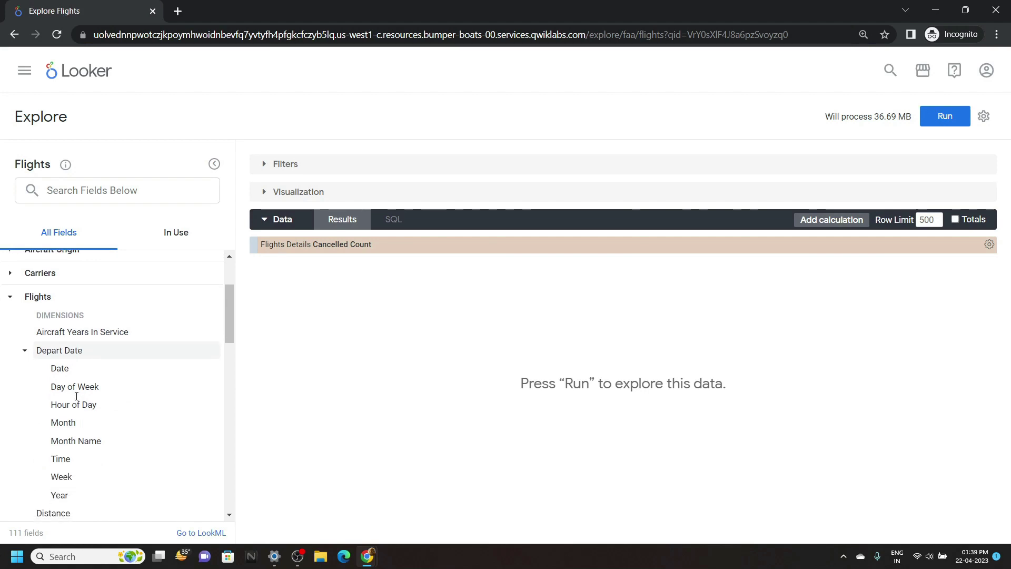
{"action": "left_click", "coordinate": [74, 478]}
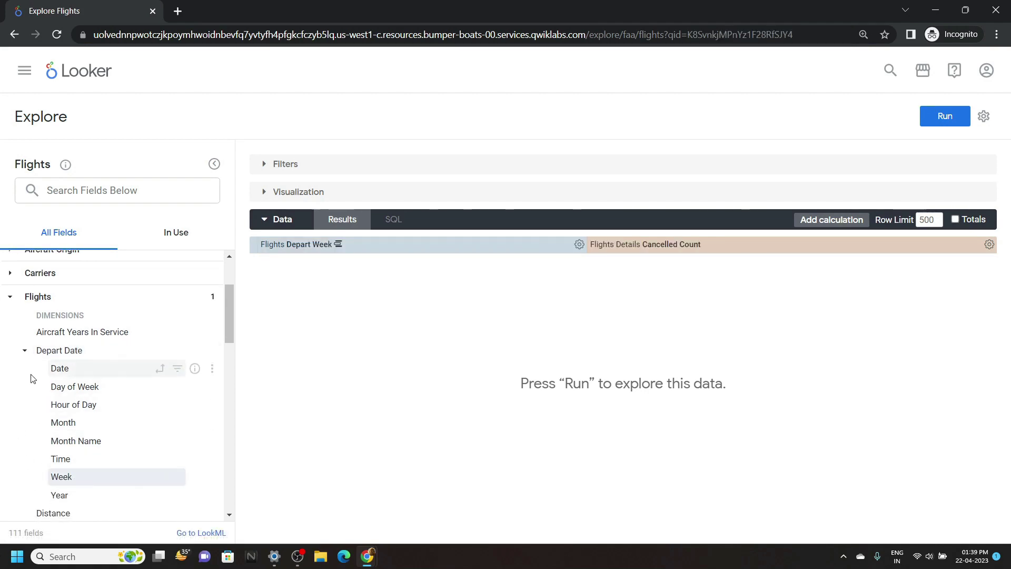
- Filter Depart Date to 'is in the year' 2004 and run the query for 53 weekly rows
{"action": "left_click", "coordinate": [177, 369]}
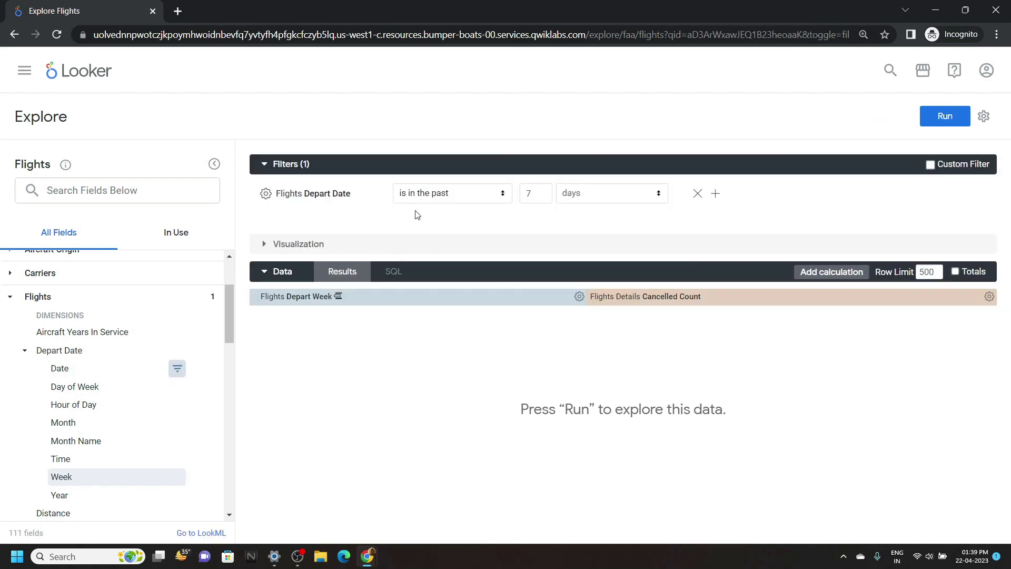
{"action": "left_click", "coordinate": [445, 201]}
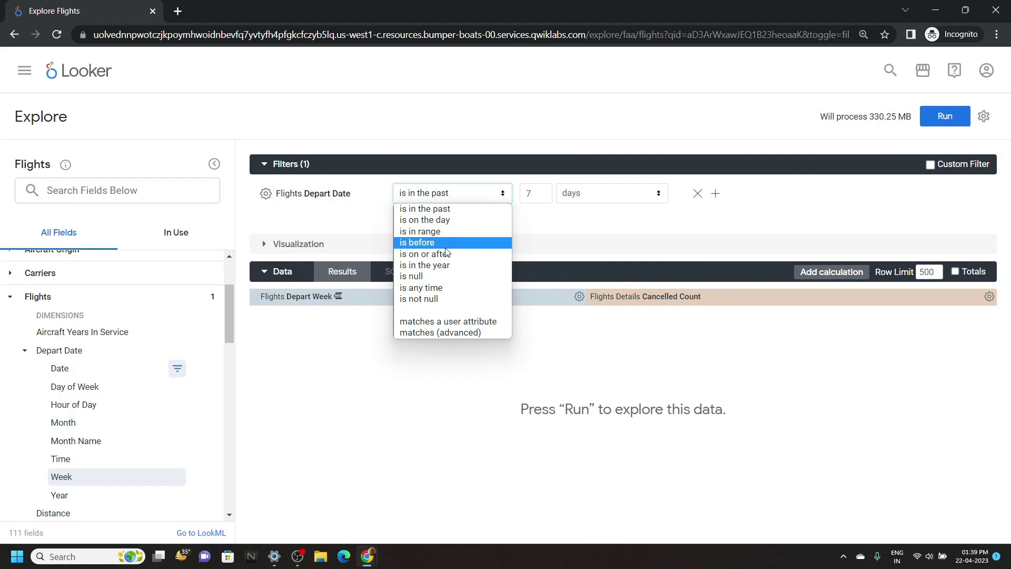
{"action": "left_click", "coordinate": [454, 265]}
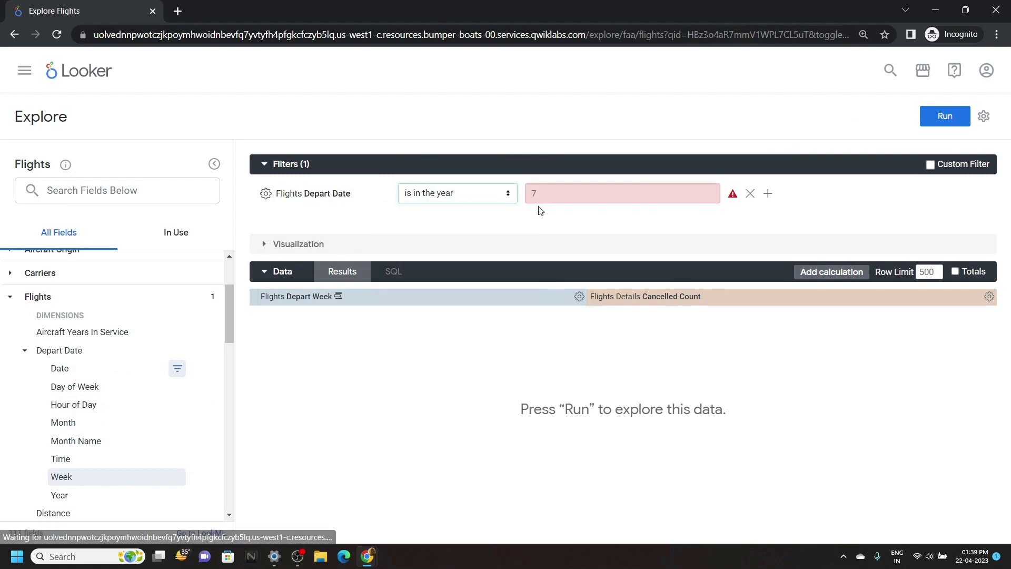
{"action": "left_click", "coordinate": [553, 197]}
{"action": "key", "text": "BackSpace"}
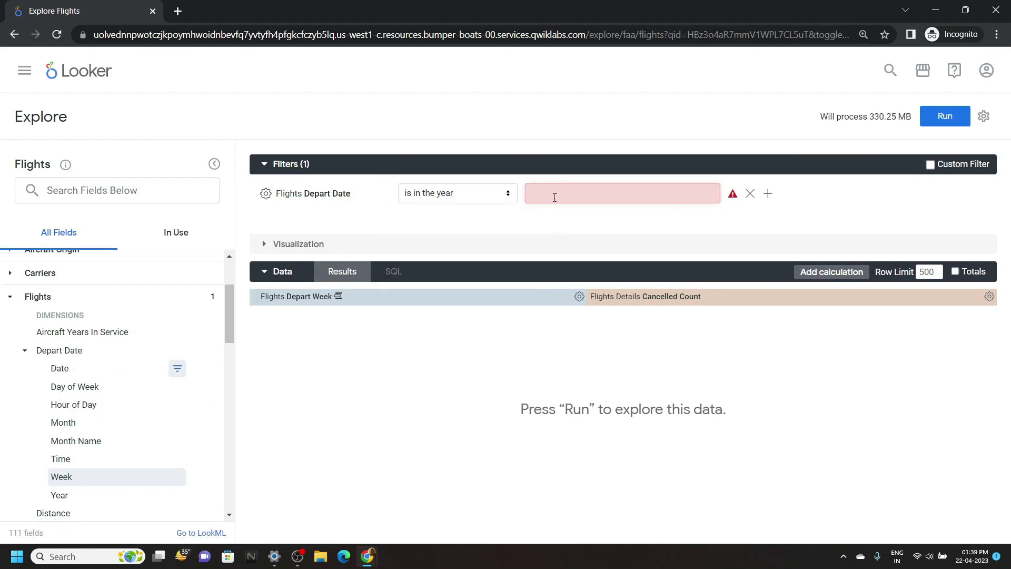
{"action": "type", "text": "2004"}
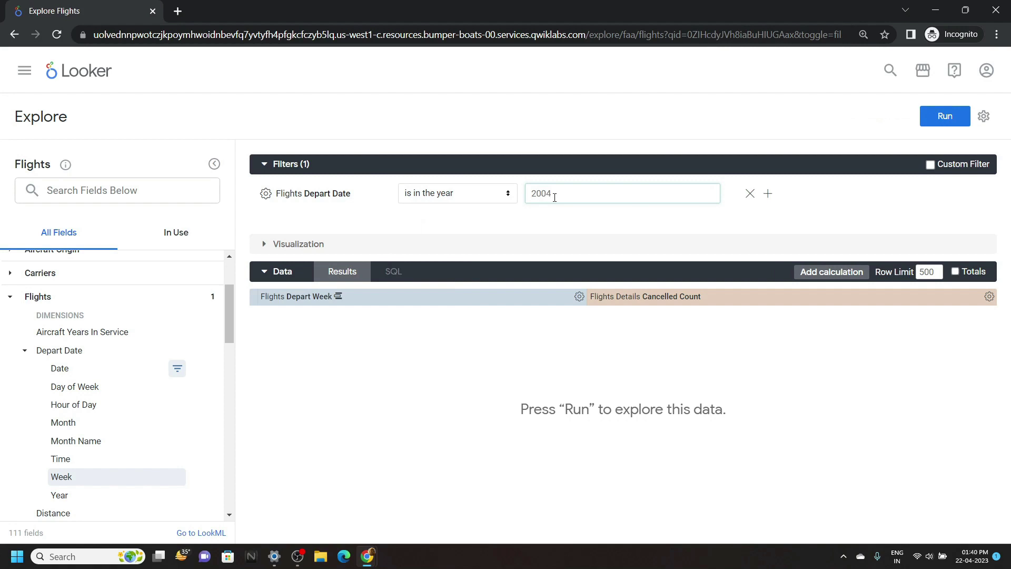
{"action": "left_click", "coordinate": [946, 114]}
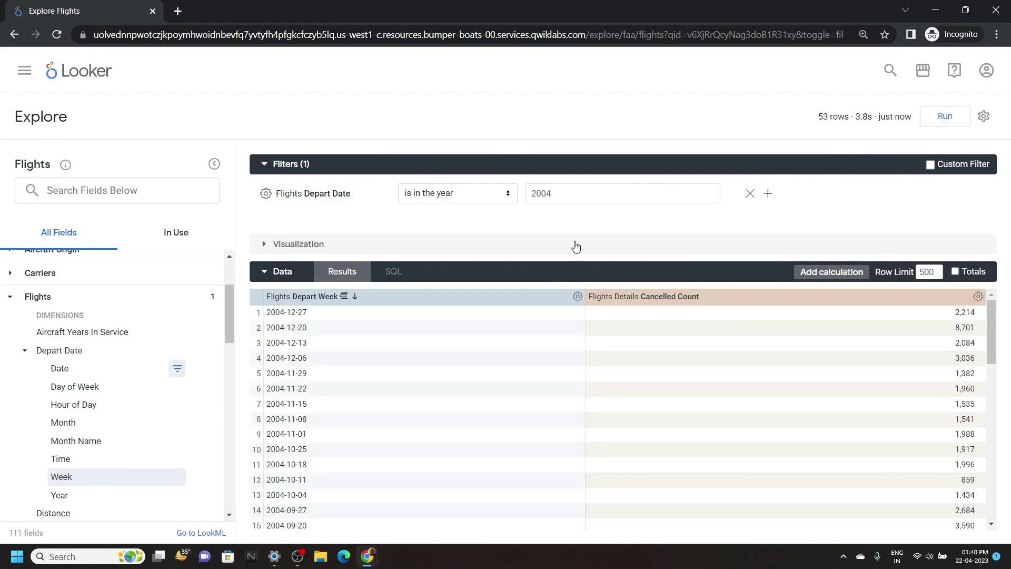
- Show the cancelled-flights line chart with its series Point Style set to Outline
{"action": "left_click", "coordinate": [348, 245]}
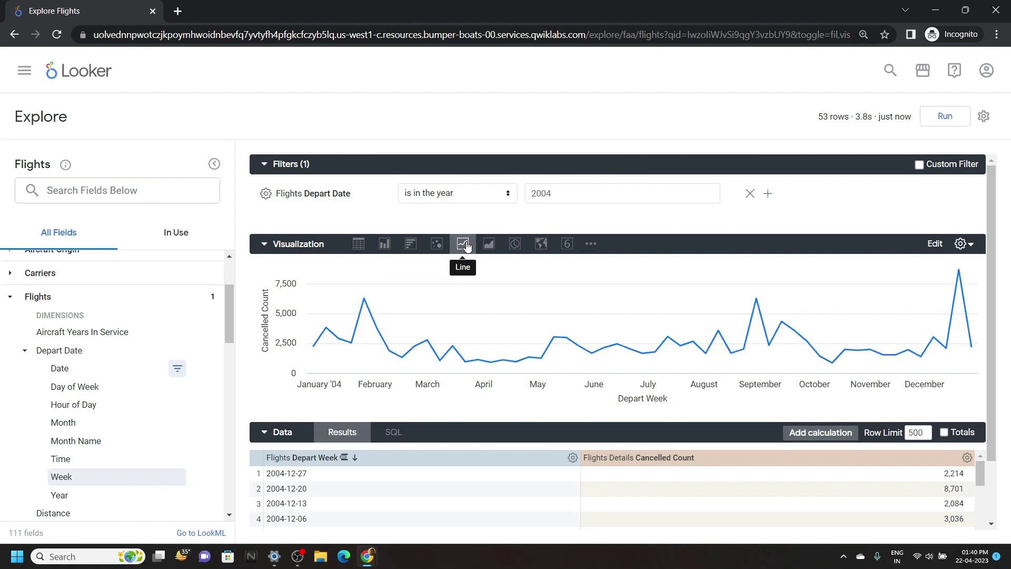
{"action": "left_click", "coordinate": [935, 244]}
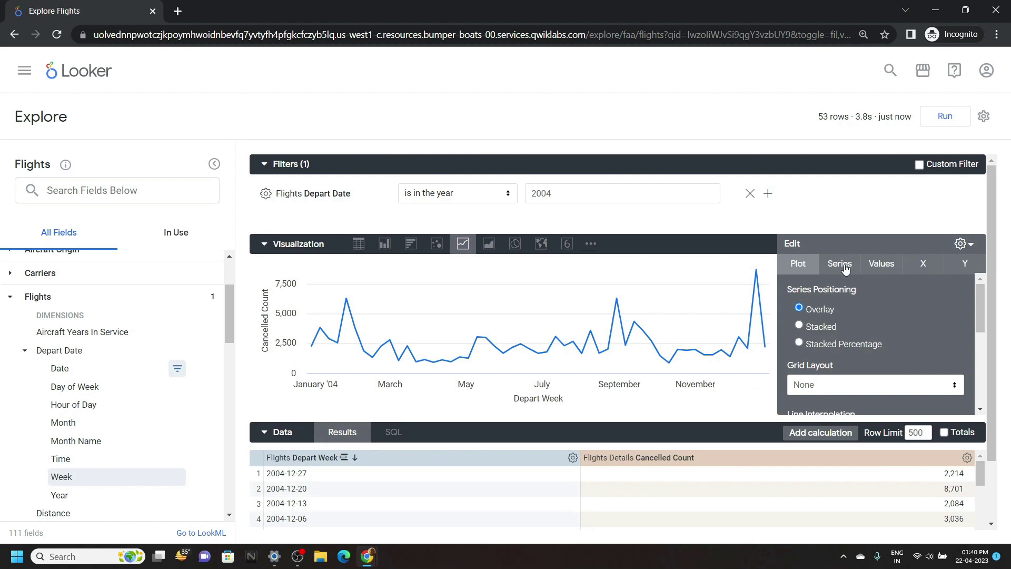
{"action": "left_click", "coordinate": [843, 269]}
{"action": "scroll", "coordinate": [819, 309], "scroll_direction": "down", "scroll_amount": 5}
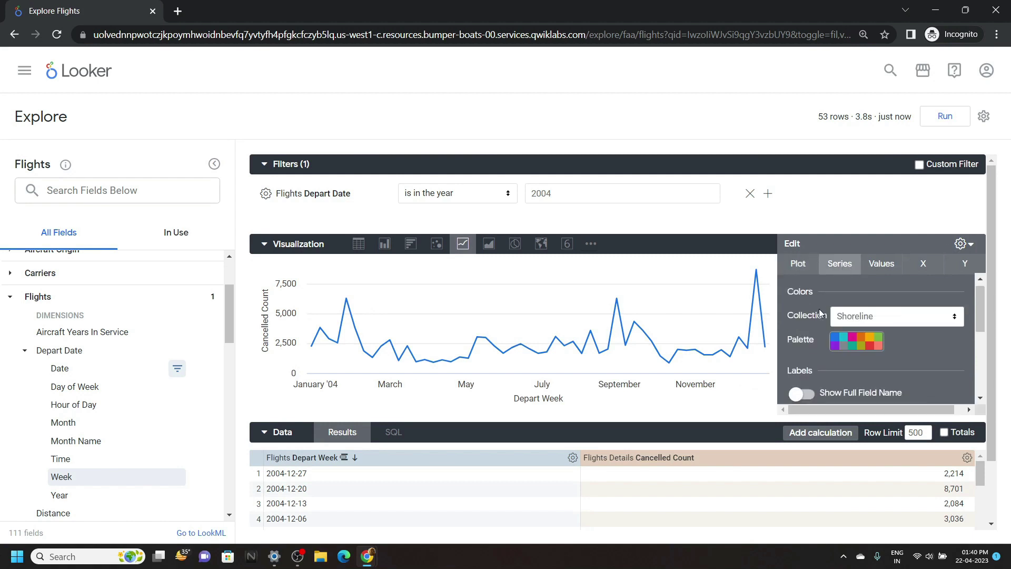
{"action": "scroll", "coordinate": [819, 312], "scroll_direction": "up", "scroll_amount": 1}
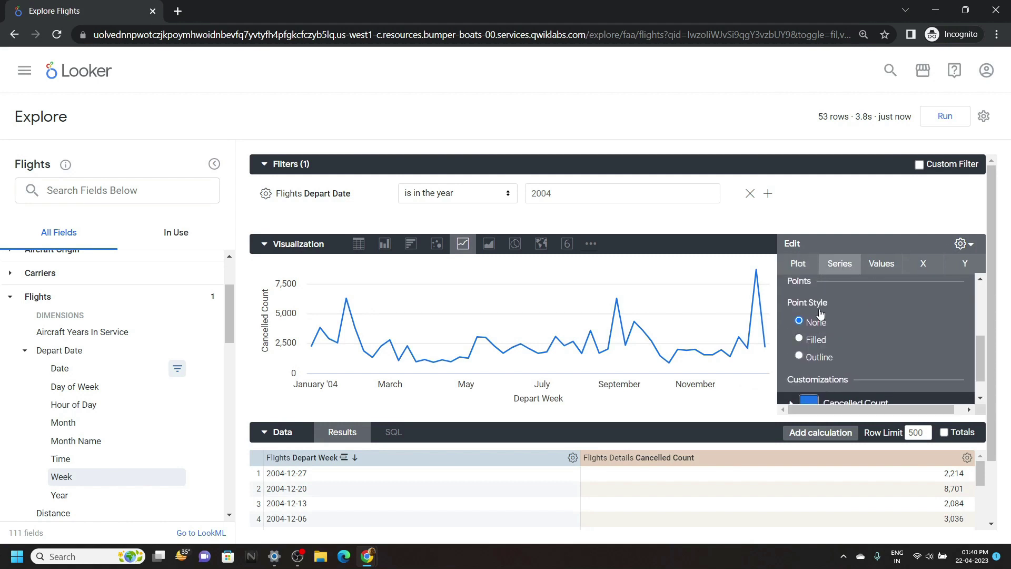
{"action": "left_click", "coordinate": [799, 356]}
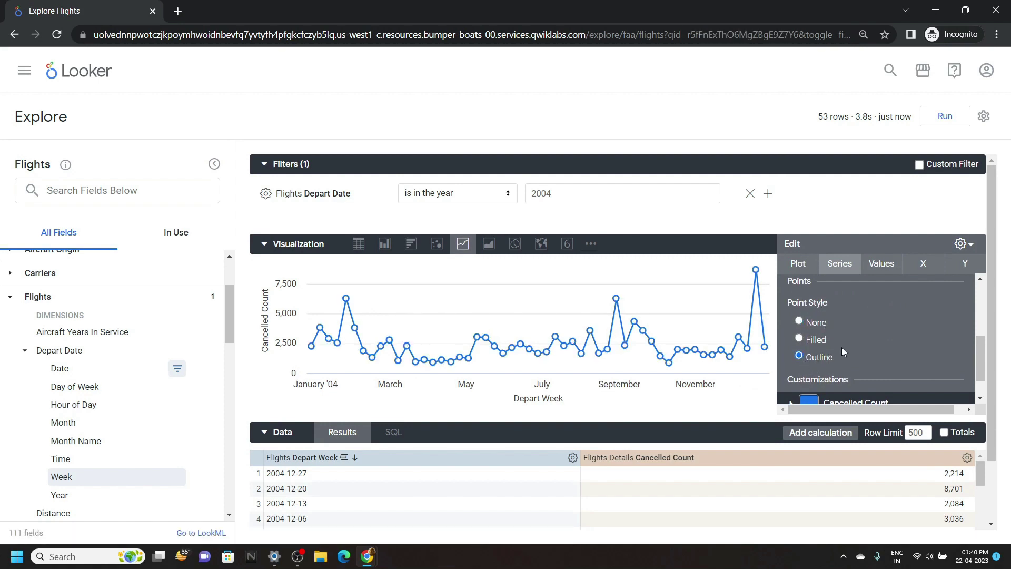
- Add an average Y-axis reference line at 2,410.51 to the chart
{"action": "left_click", "coordinate": [968, 263]}
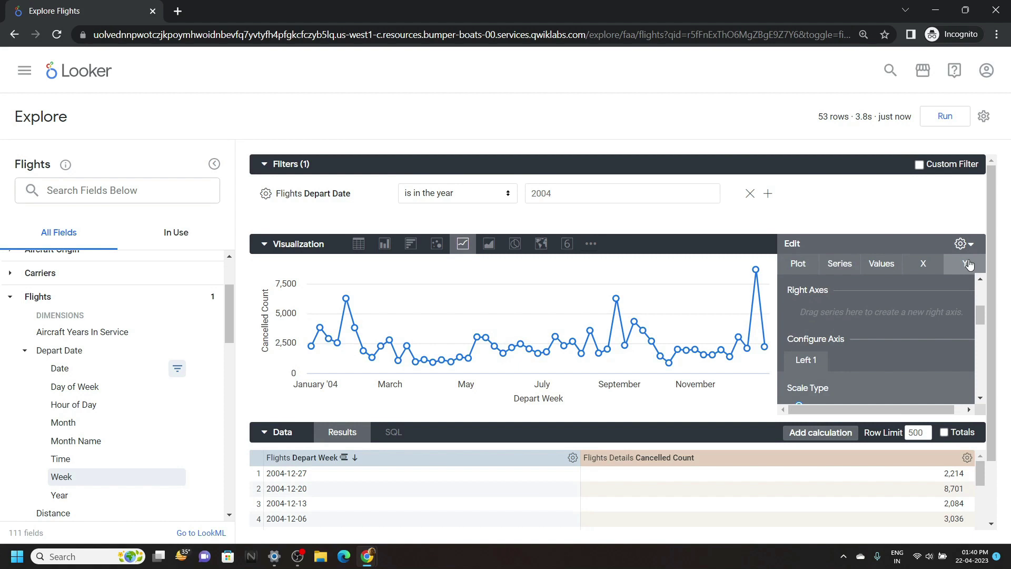
{"action": "left_click_drag", "start_coordinate": [976, 310], "coordinate": [981, 378]}
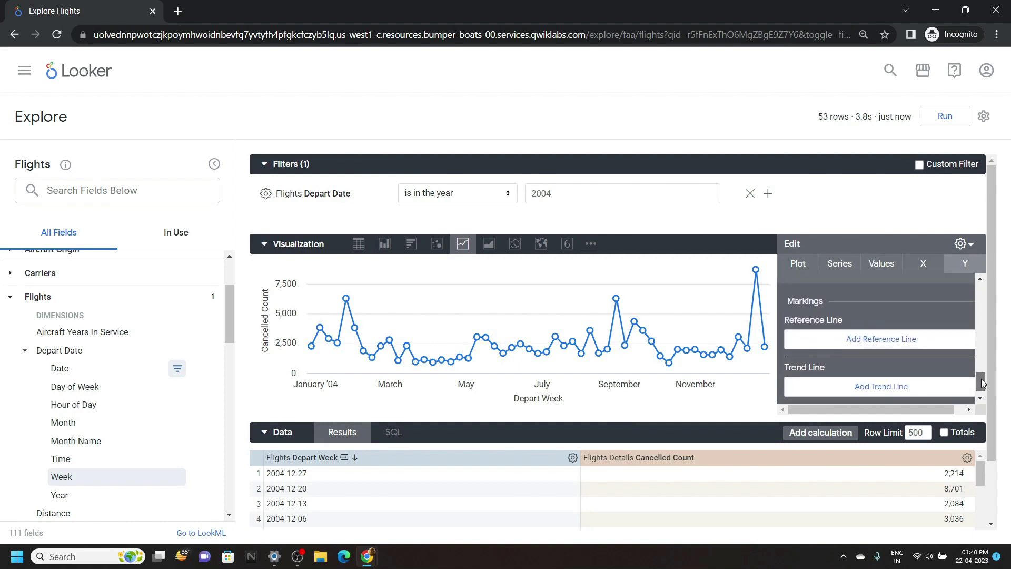
{"action": "left_click", "coordinate": [916, 337]}
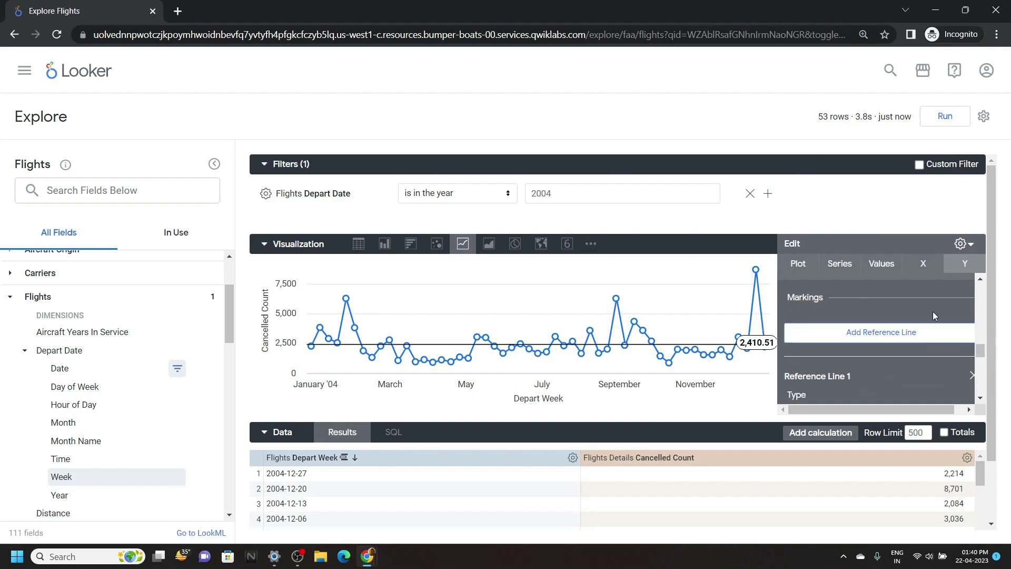
{"action": "left_click", "coordinate": [961, 243]}
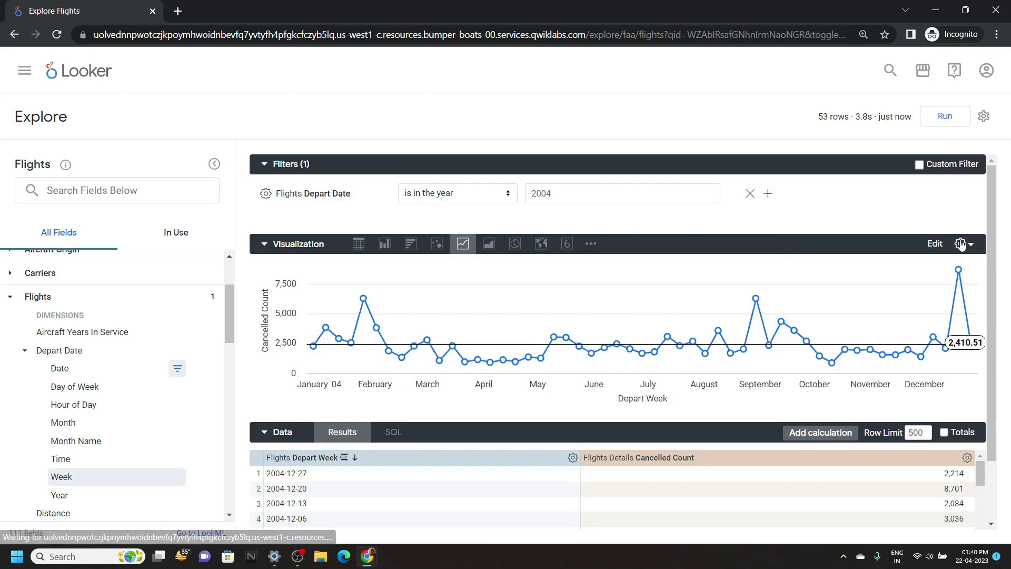
- Save the chart as a Look titled 'Cancelled Flight Count by Week in 2004'
{"action": "left_click", "coordinate": [984, 116]}
{"action": "mouse_move", "coordinate": [960, 153]}
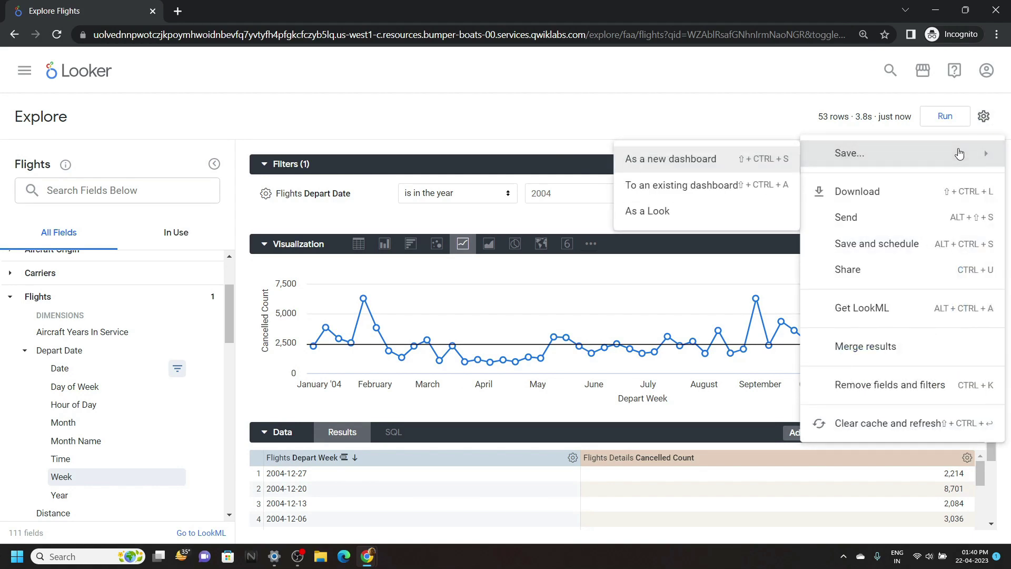
{"action": "left_click", "coordinate": [756, 207]}
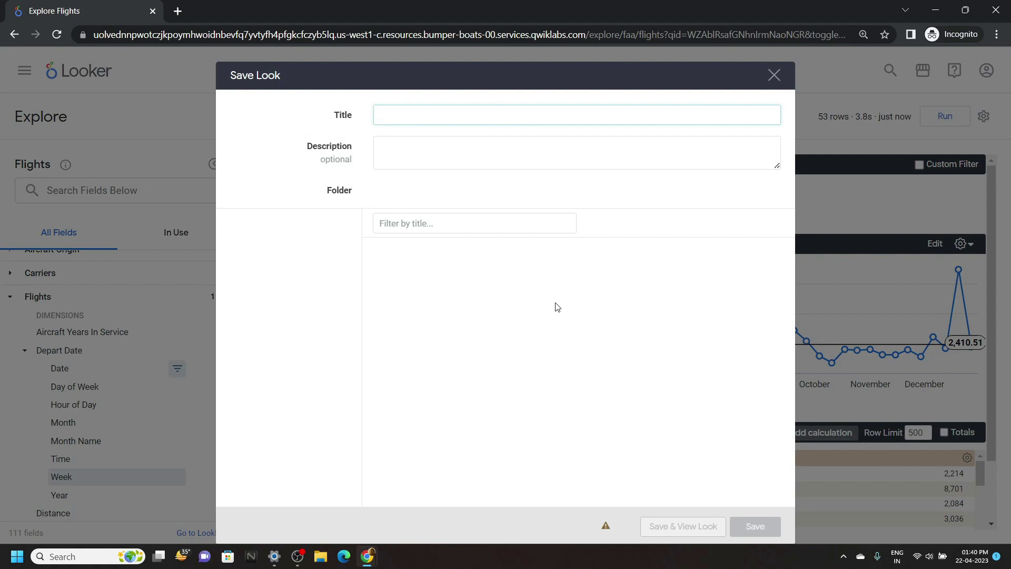
{"action": "mouse_move", "coordinate": [367, 556]}
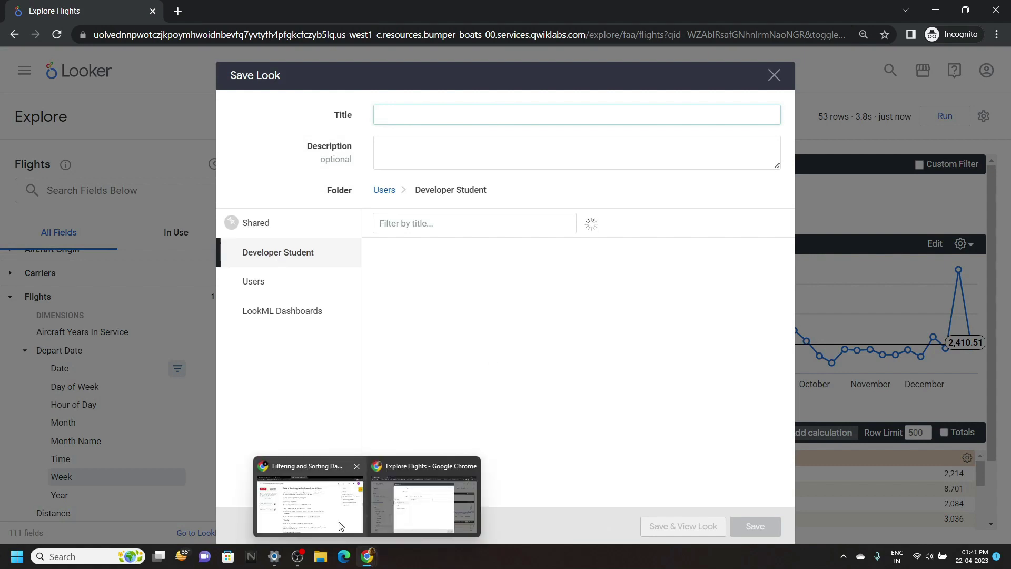
{"action": "left_click", "coordinate": [310, 492]}
{"action": "scroll", "coordinate": [442, 358], "scroll_direction": "down", "scroll_amount": 8}
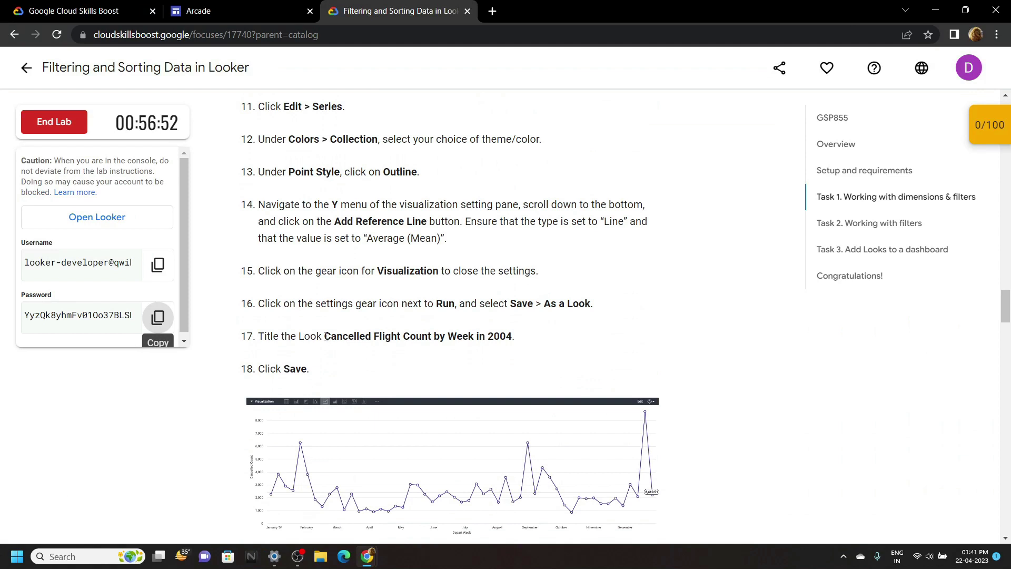
{"action": "left_click_drag", "start_coordinate": [325, 336], "coordinate": [510, 330]}
{"action": "key", "text": "ctrl+c"}
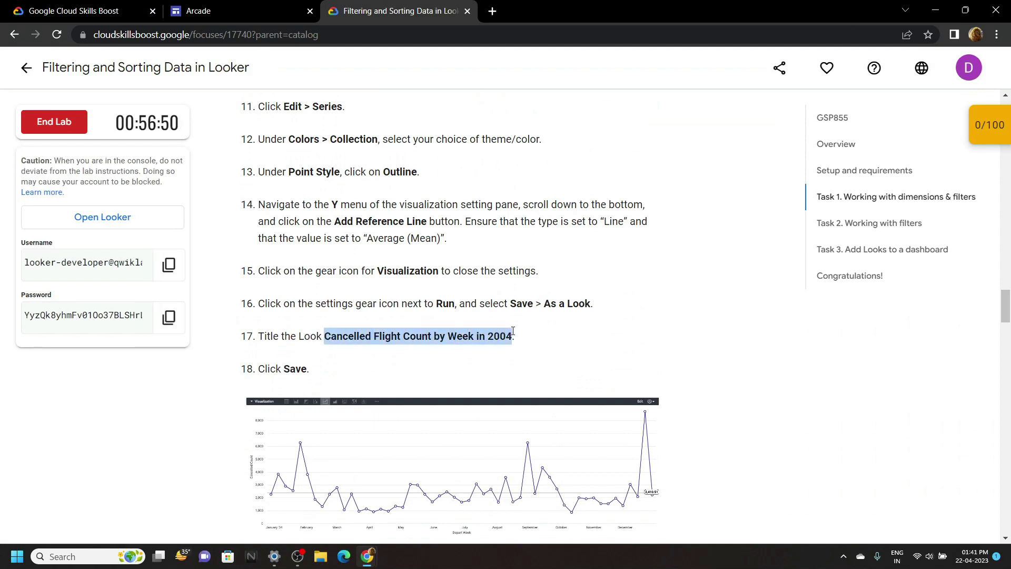
{"action": "key", "text": "alt+Tab"}
{"action": "key", "text": "ctrl+v"}
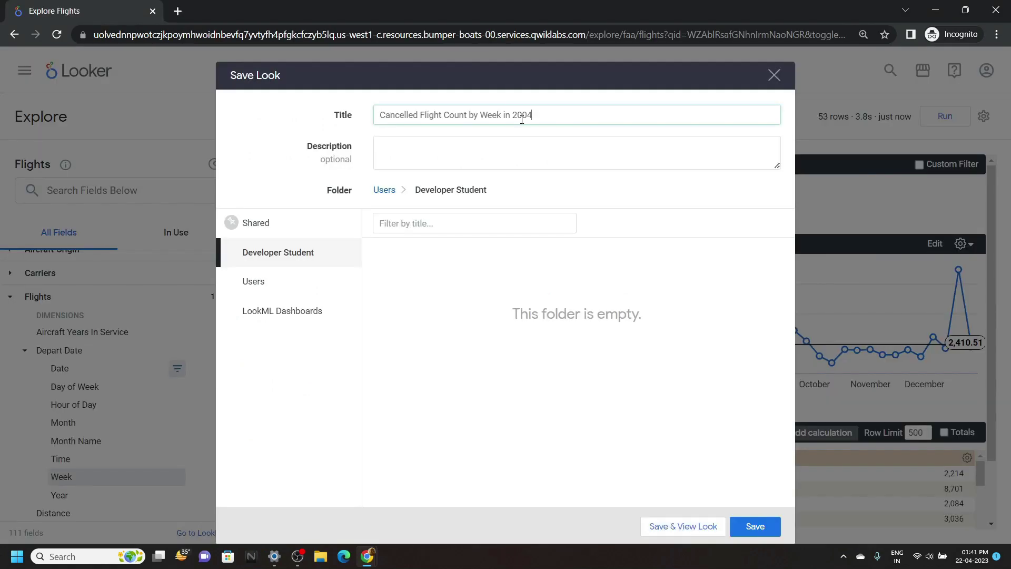
{"action": "left_click", "coordinate": [752, 524]}
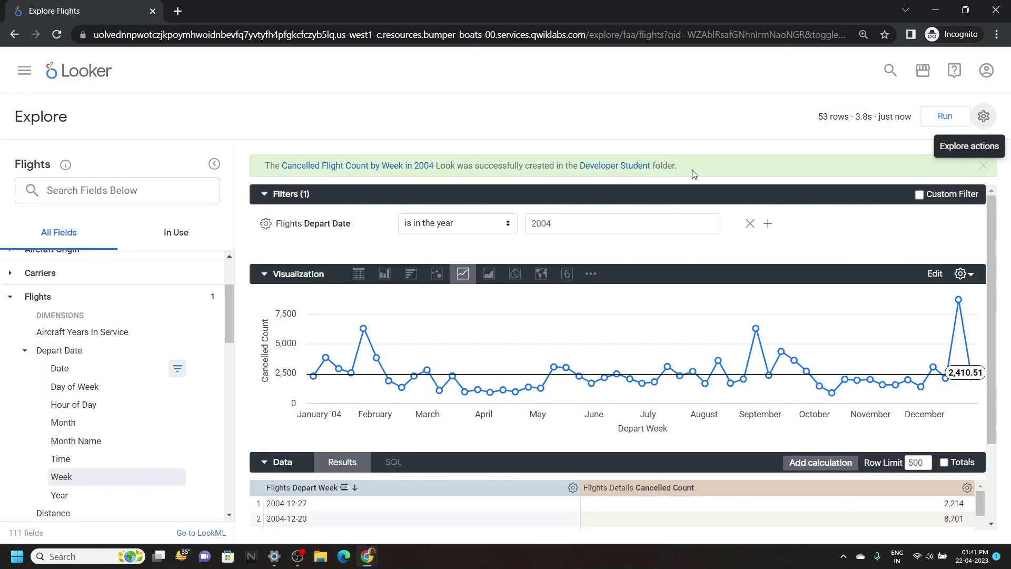
- Check progress on the Create your first Look objective in the lab
{"action": "mouse_move", "coordinate": [367, 557]}
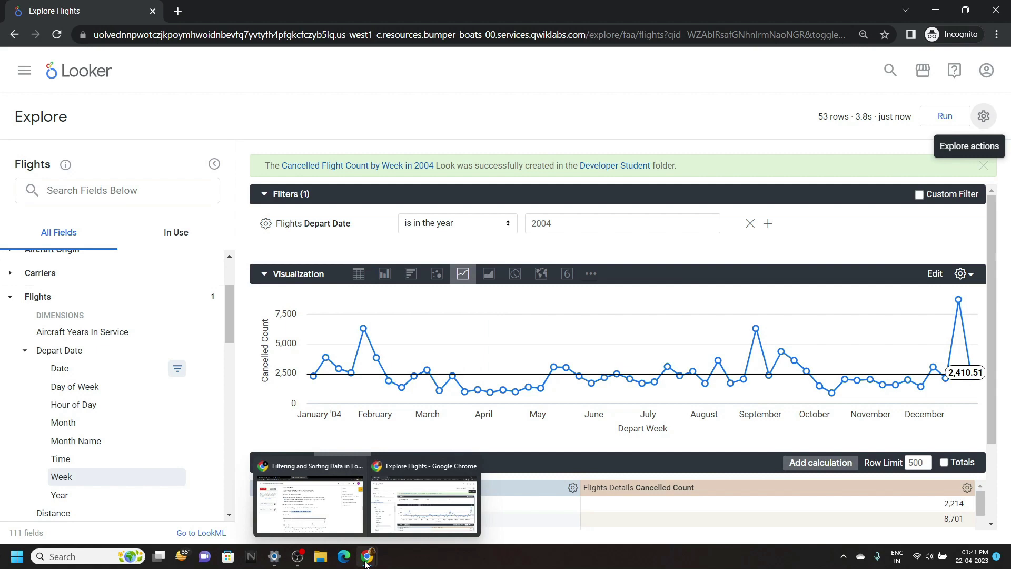
{"action": "left_click", "coordinate": [328, 531]}
{"action": "scroll", "coordinate": [306, 511], "scroll_direction": "down", "scroll_amount": 5}
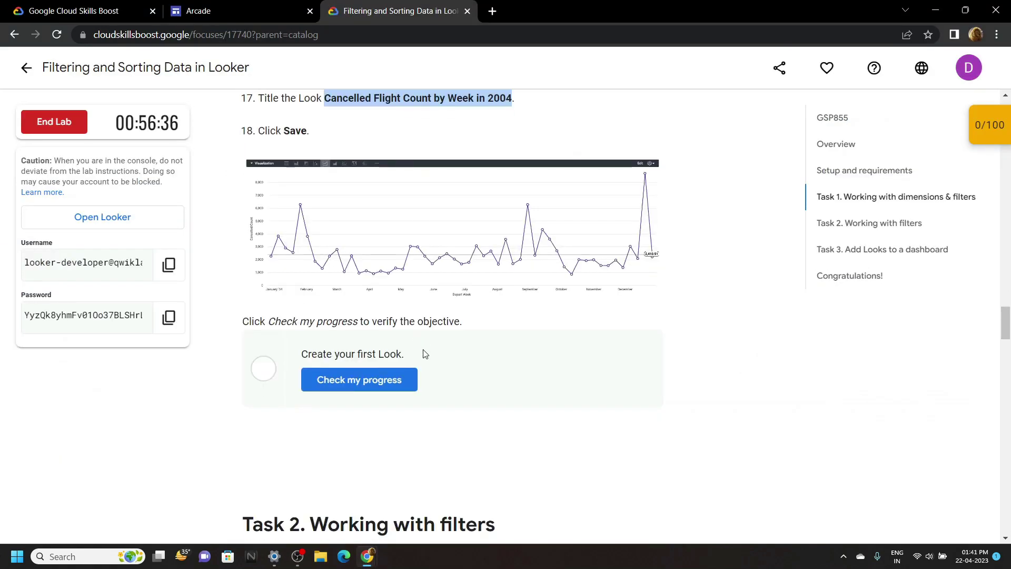
{"action": "left_click", "coordinate": [380, 385]}
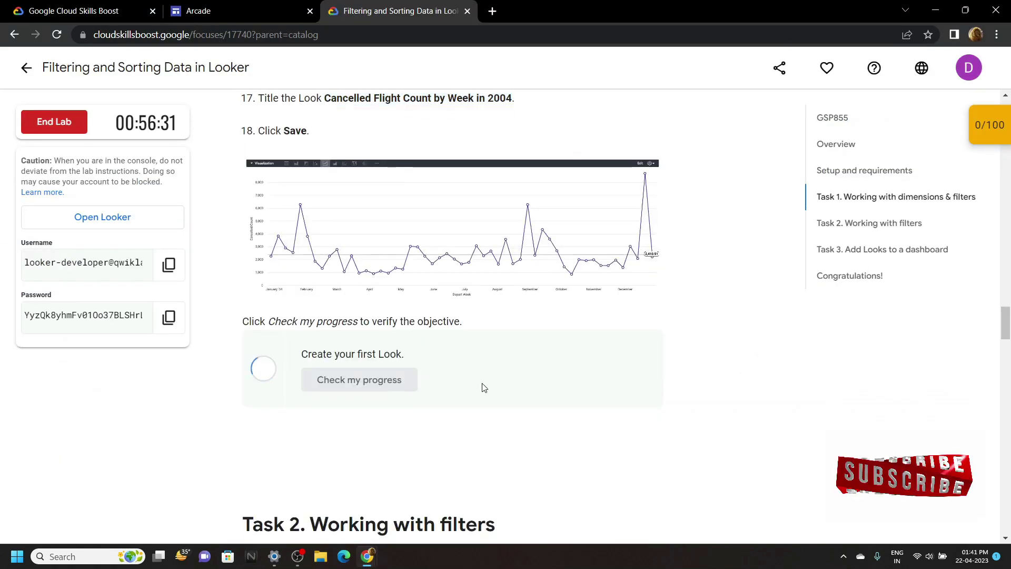
- Read the Task 2 instructions and return to the Looker Explore window
{"action": "scroll", "coordinate": [484, 387], "scroll_direction": "down", "scroll_amount": 8}
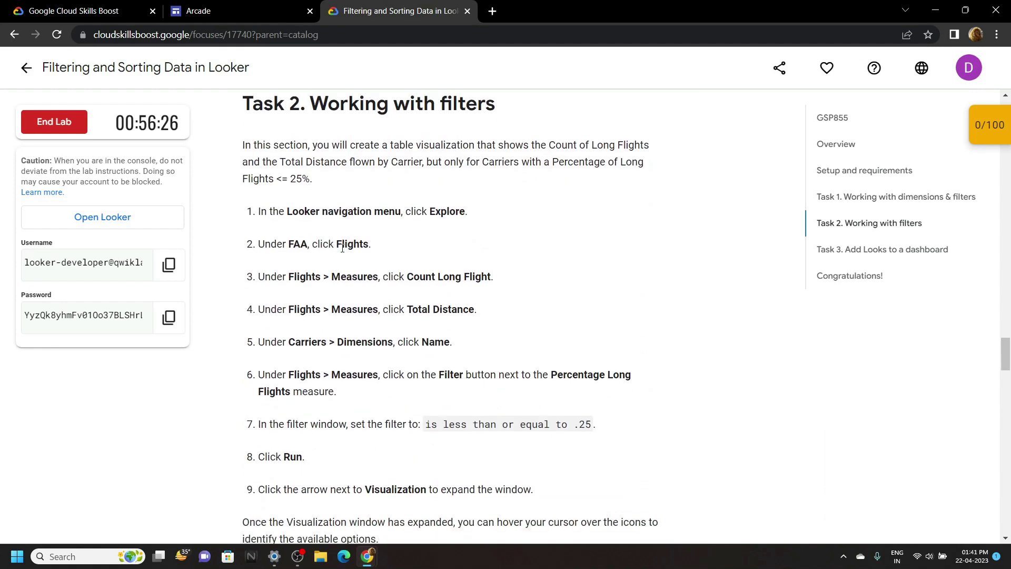
{"action": "left_click_drag", "start_coordinate": [342, 244], "coordinate": [378, 253]}
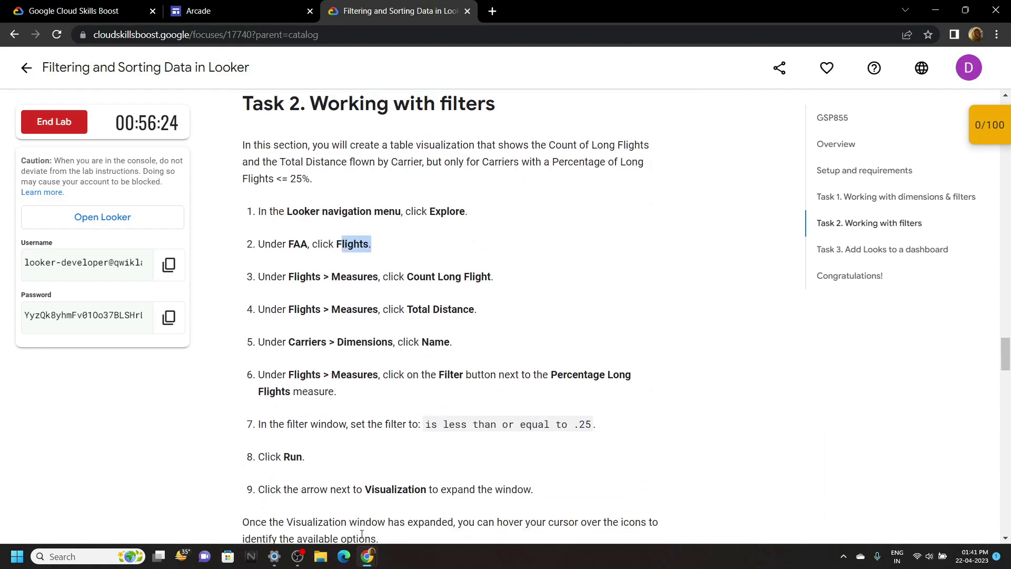
{"action": "mouse_move", "coordinate": [367, 556]}
{"action": "left_click", "coordinate": [416, 506]}
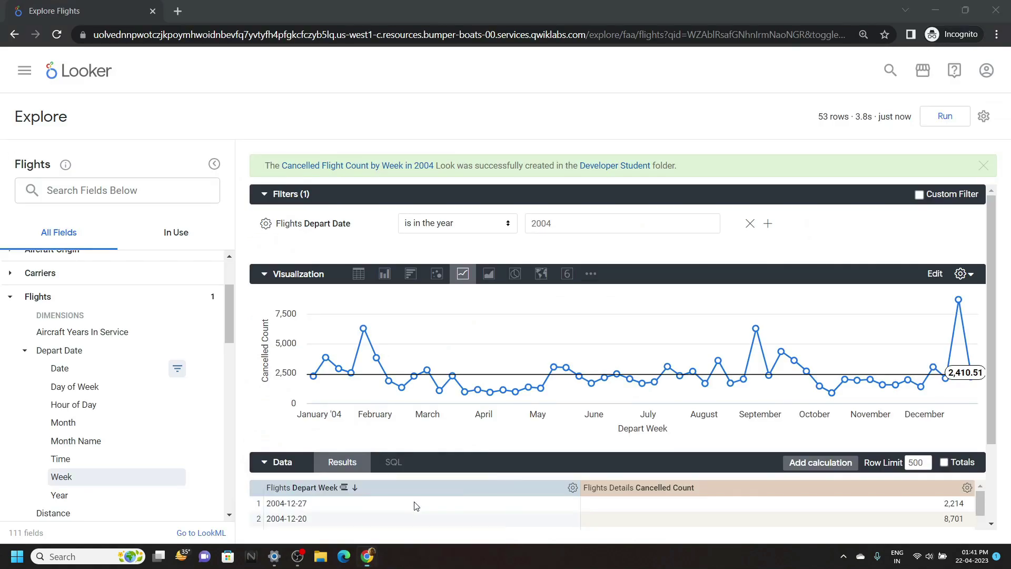
- Start a new FAA Flights Explore from the Looker home page with Flights fields expanded
{"action": "left_click", "coordinate": [87, 72]}
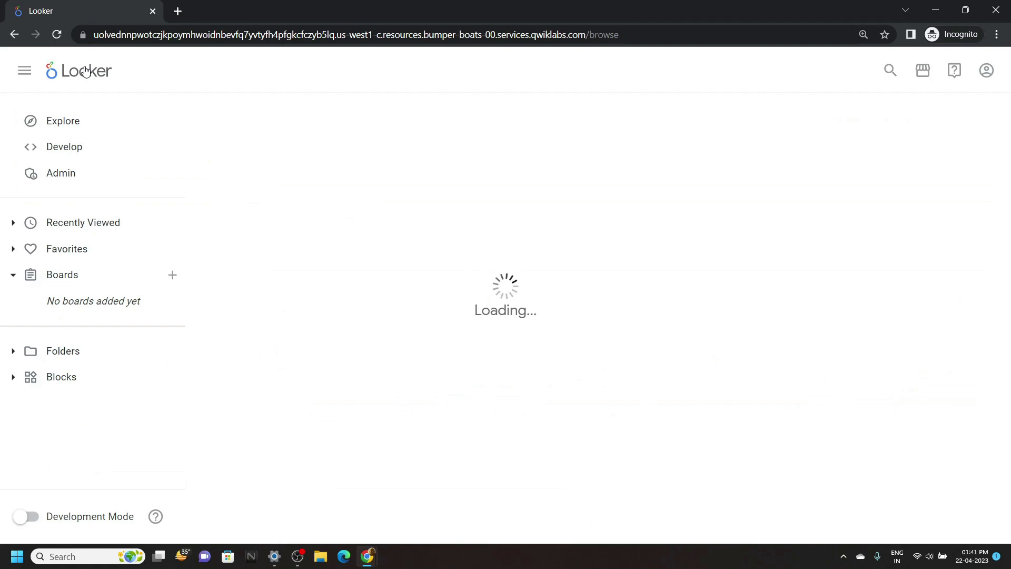
{"action": "left_click", "coordinate": [71, 121]}
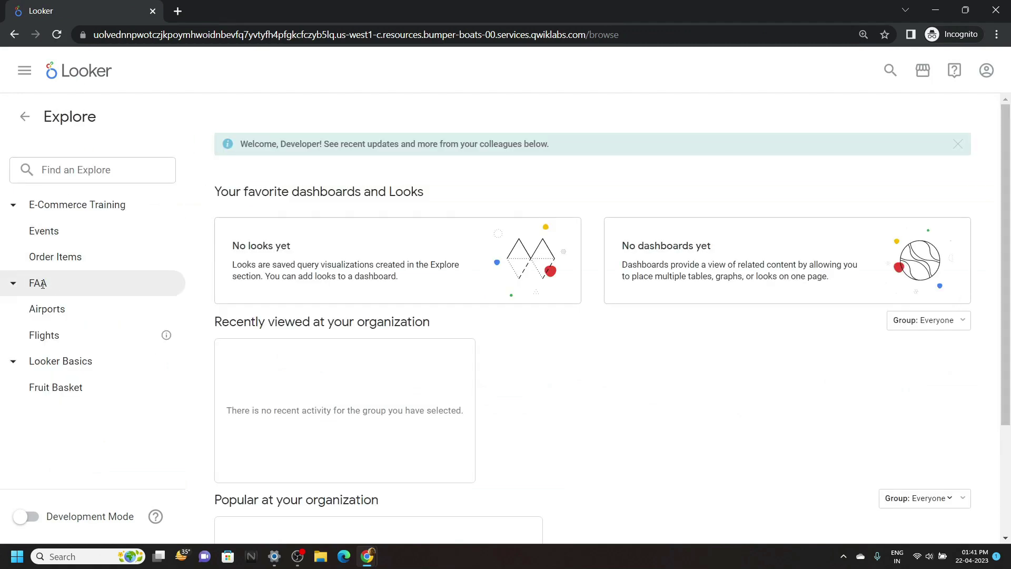
{"action": "left_click", "coordinate": [56, 334]}
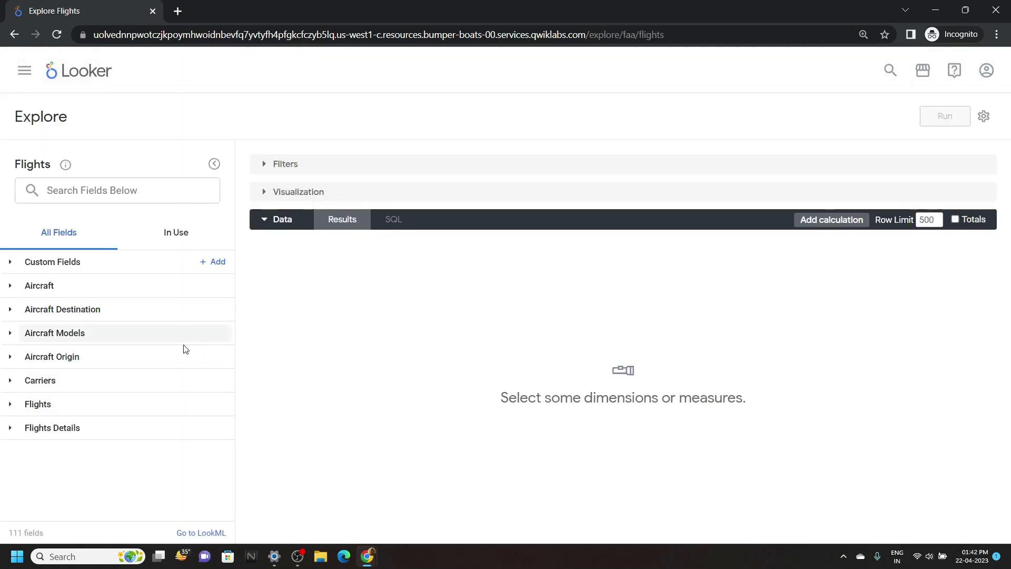
{"action": "left_click", "coordinate": [117, 406]}
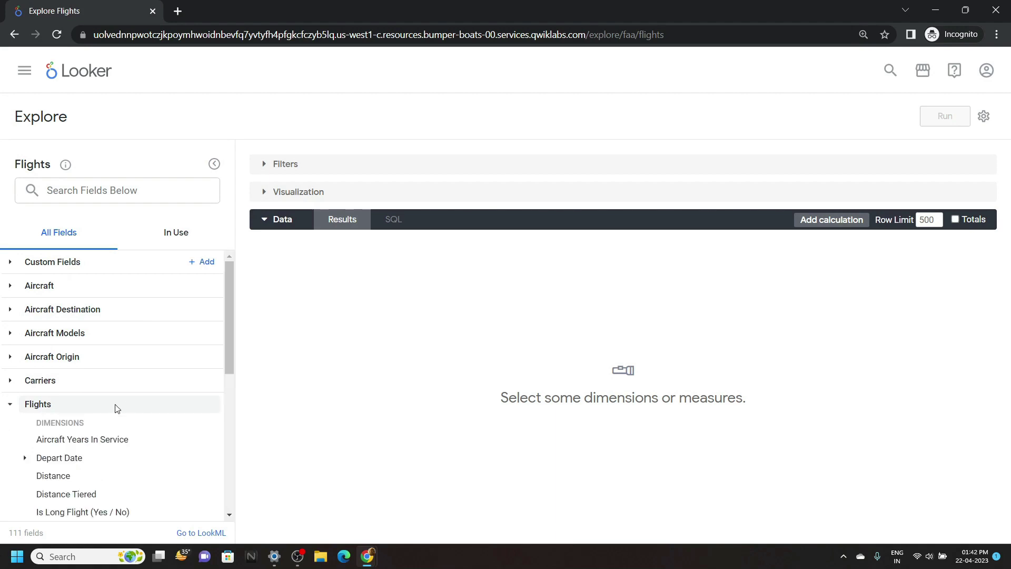
{"action": "scroll", "coordinate": [105, 432], "scroll_direction": "down", "scroll_amount": 1}
{"action": "scroll", "coordinate": [84, 422], "scroll_direction": "down", "scroll_amount": 3}
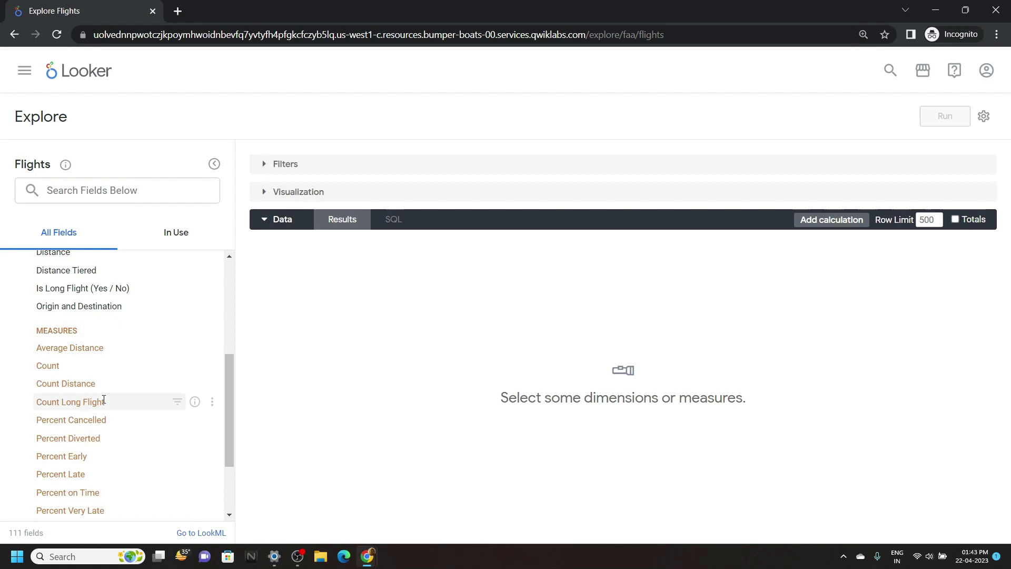
- Add Count Long Flight, Total Distance and Carriers Name to the query
{"action": "left_click", "coordinate": [117, 403]}
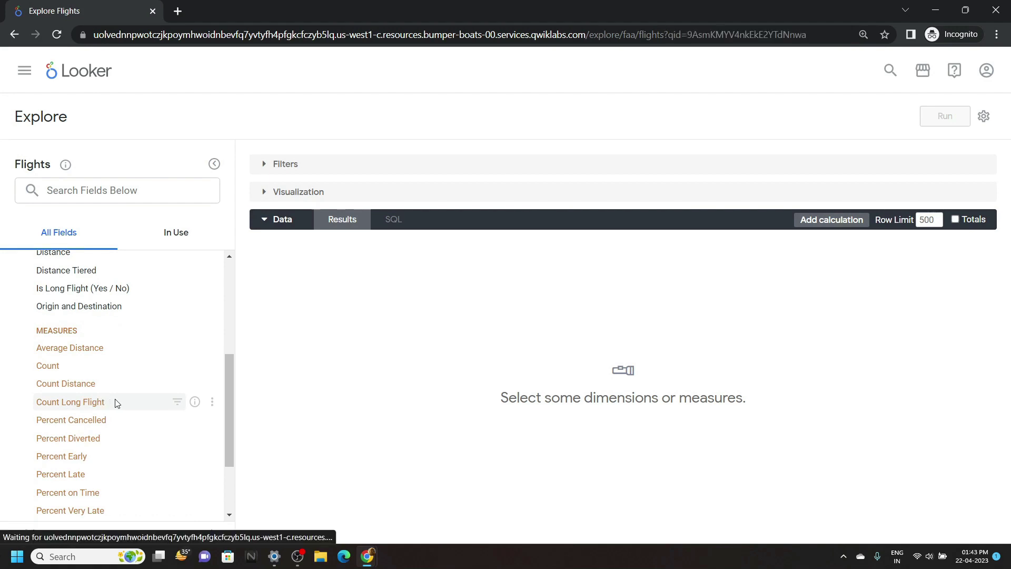
{"action": "scroll", "coordinate": [25, 392], "scroll_direction": "down", "scroll_amount": 2}
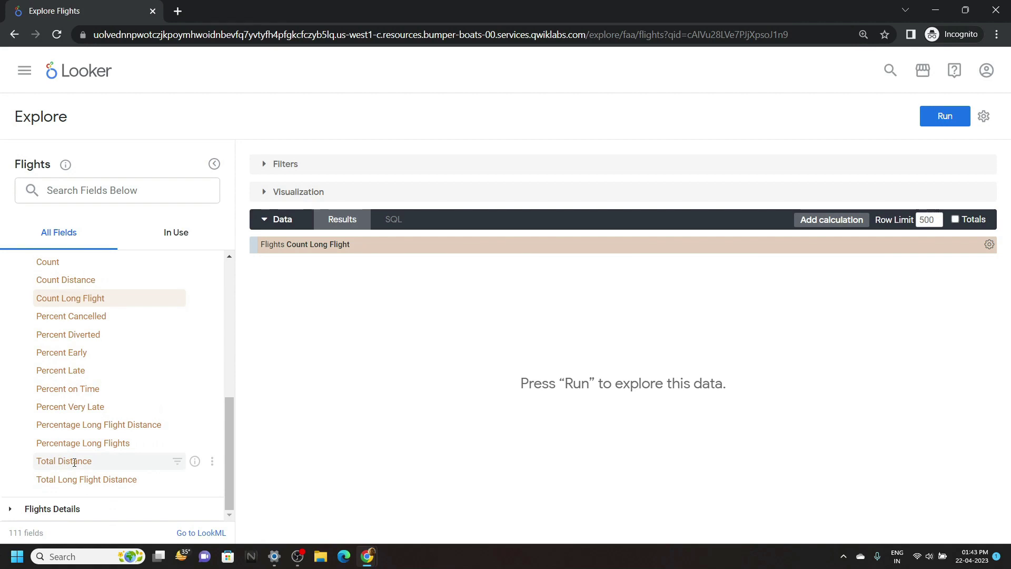
{"action": "left_click", "coordinate": [61, 462]}
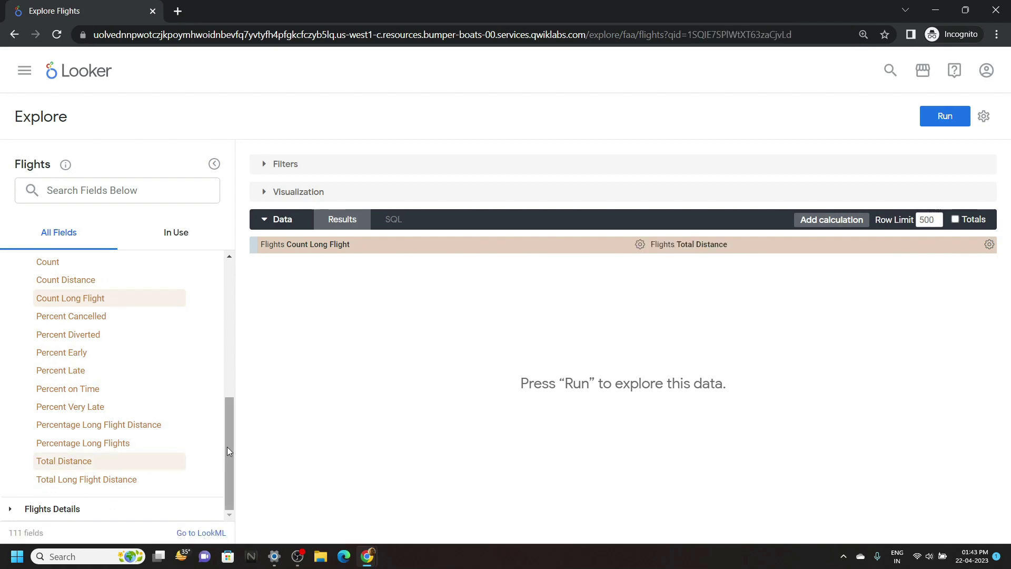
{"action": "left_click_drag", "start_coordinate": [227, 446], "coordinate": [244, 328]}
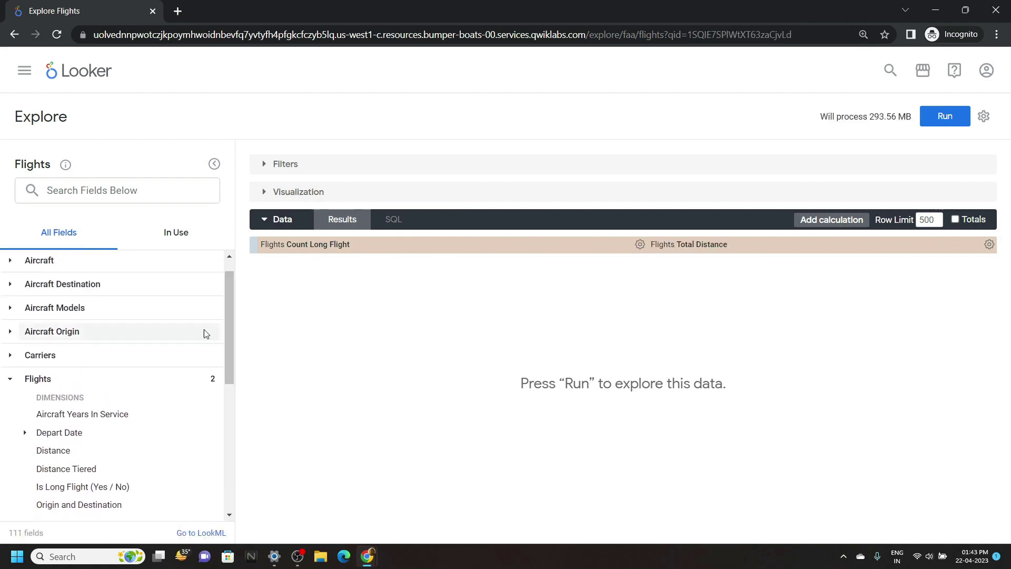
{"action": "left_click", "coordinate": [135, 358]}
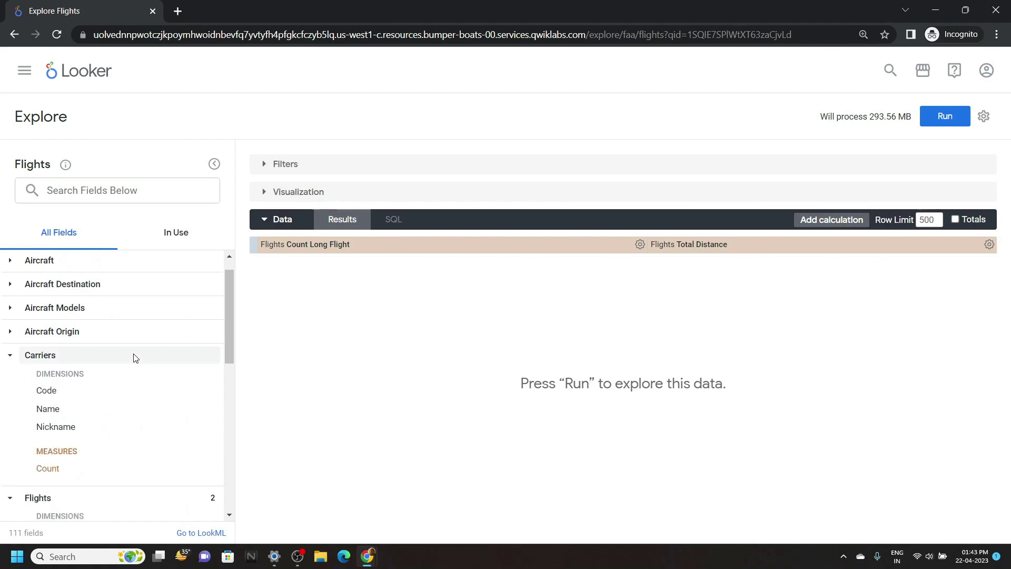
{"action": "left_click", "coordinate": [94, 413]}
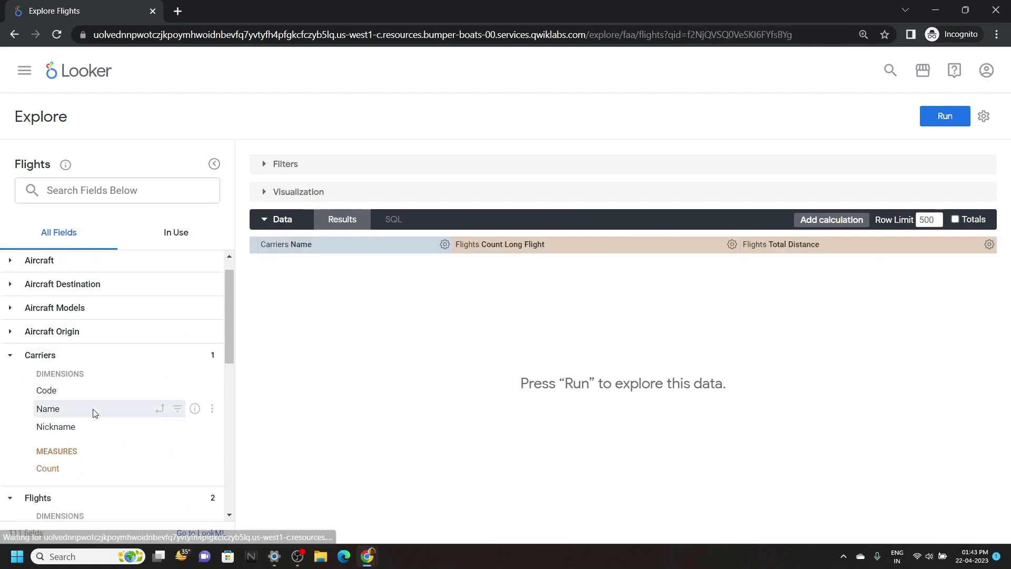
{"action": "left_click_drag", "start_coordinate": [226, 305], "coordinate": [223, 448]}
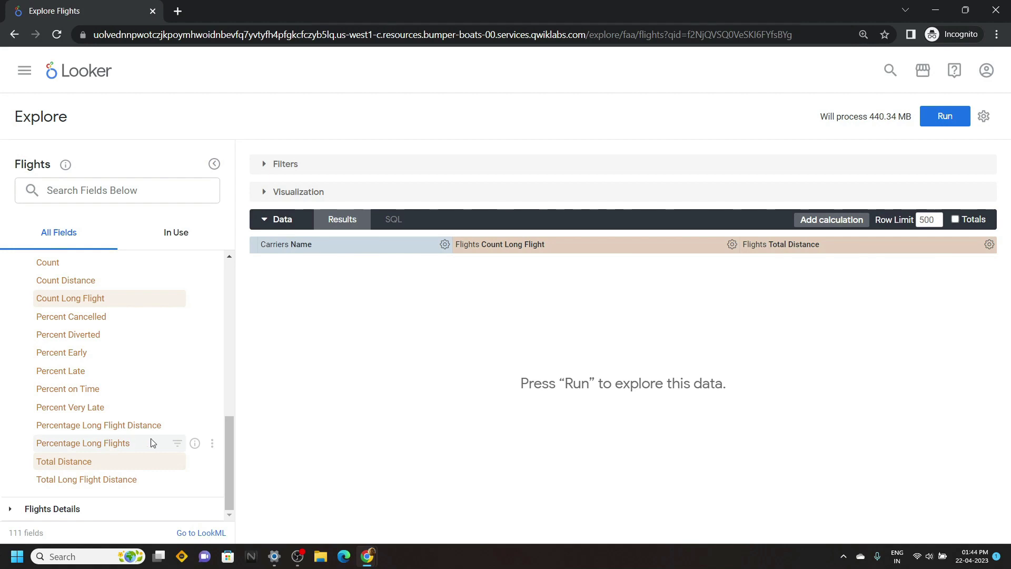
- Filter Percentage Long Flights to less than or equal to .25 and rerun, returning 13 carriers
{"action": "left_click", "coordinate": [178, 443]}
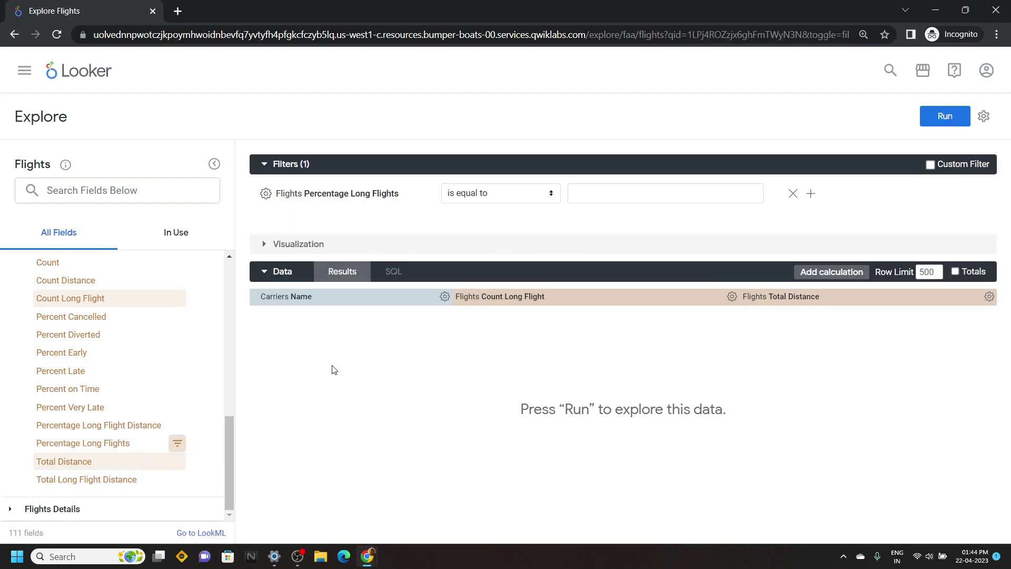
{"action": "left_click", "coordinate": [497, 202]}
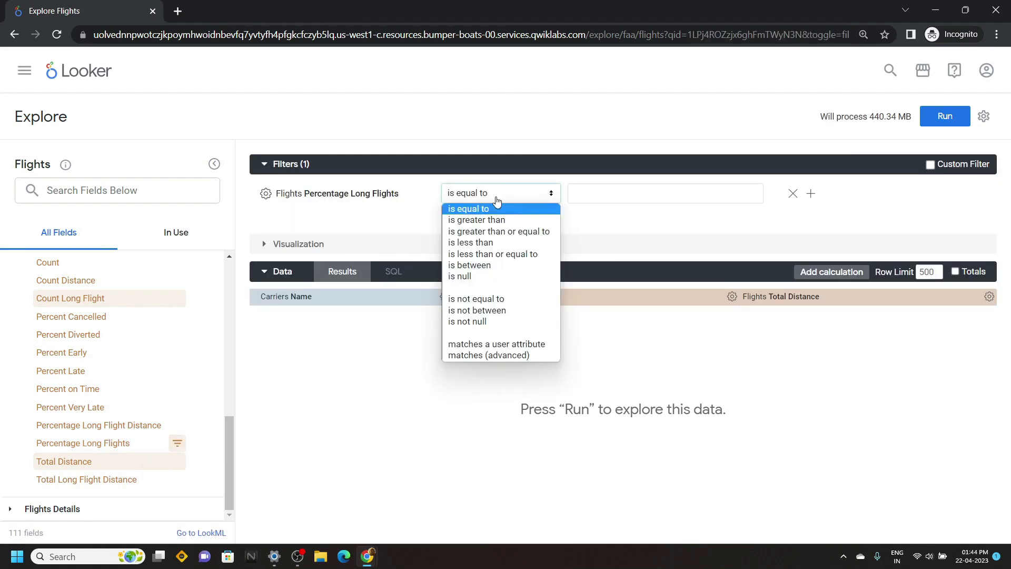
{"action": "left_click", "coordinate": [508, 255]}
{"action": "type", "text": ".2"}
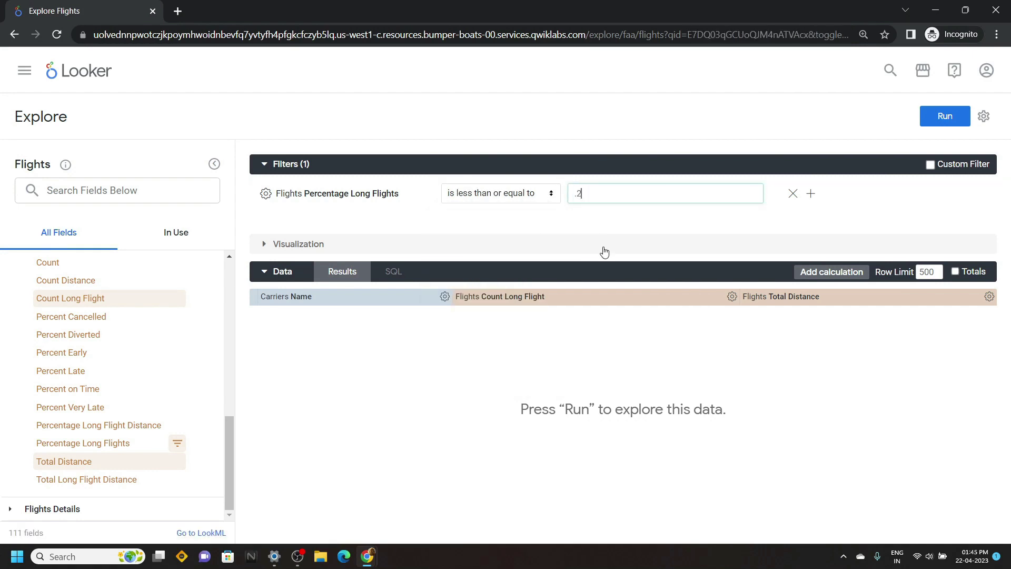
{"action": "type", "text": "5"}
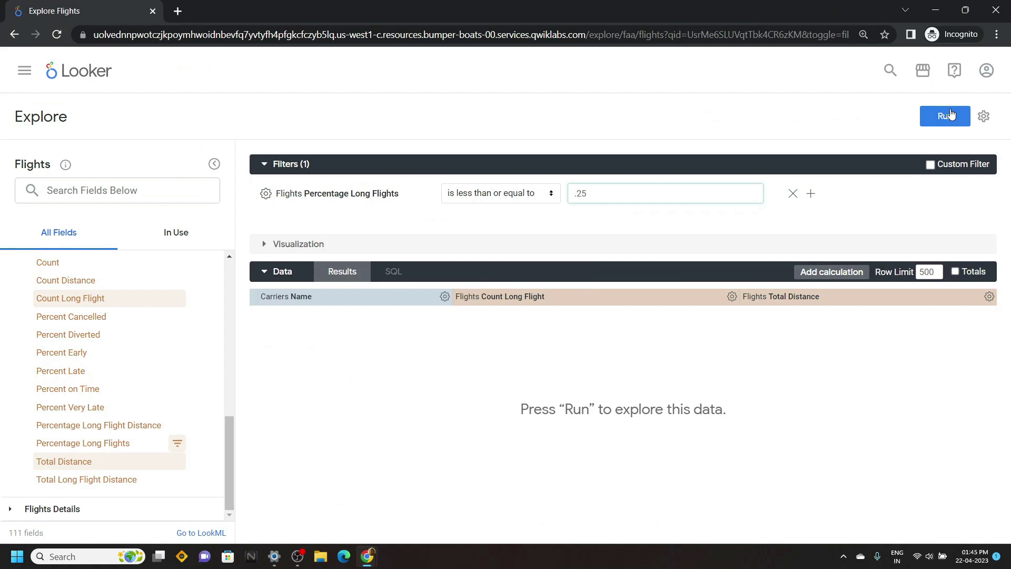
{"action": "left_click", "coordinate": [950, 114]}
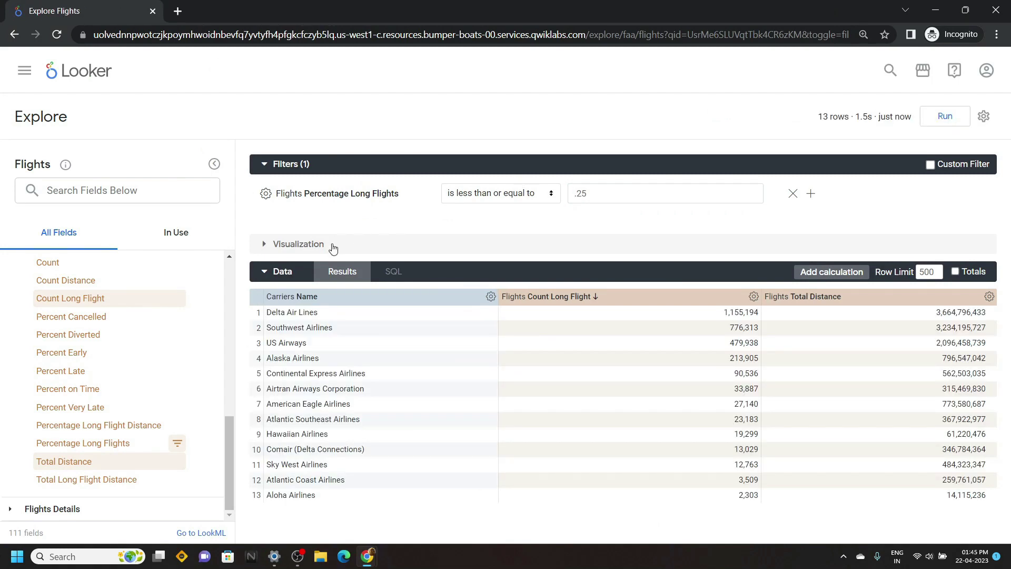
- Switch the visualization to Table with the Gray table theme and row numbers turned off
{"action": "left_click", "coordinate": [336, 248]}
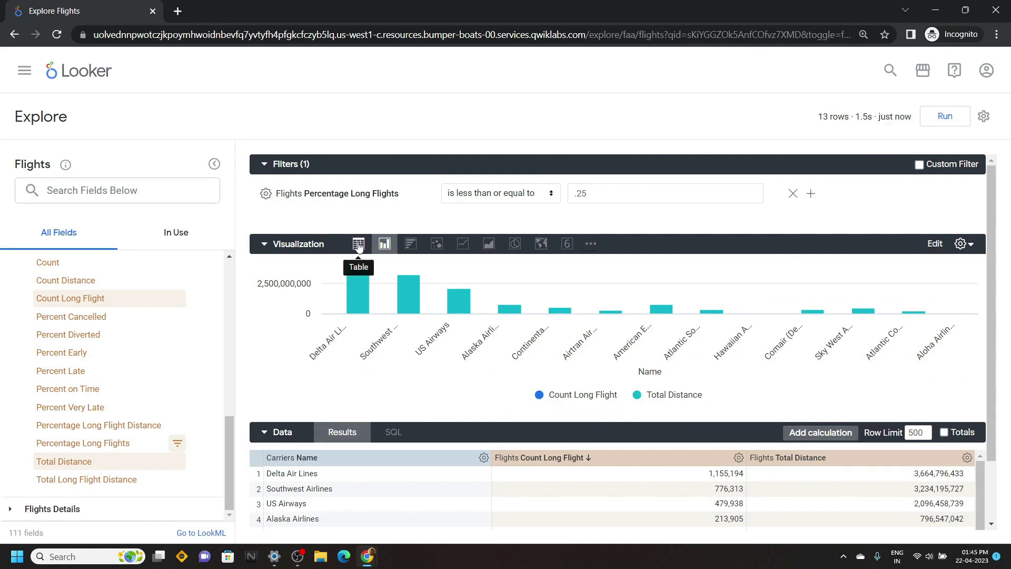
{"action": "left_click", "coordinate": [357, 245]}
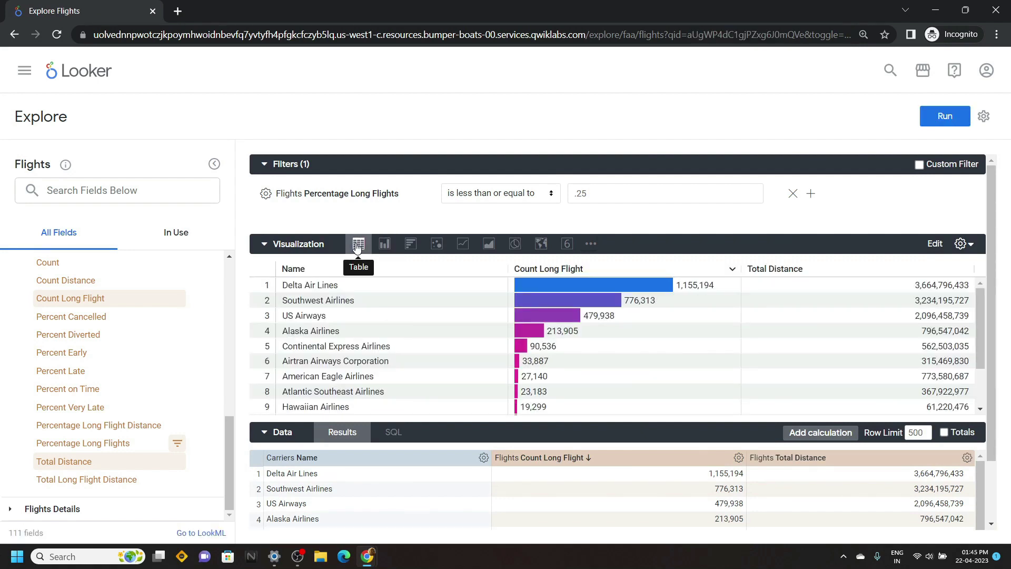
{"action": "left_click", "coordinate": [934, 244]}
{"action": "left_click", "coordinate": [887, 312]}
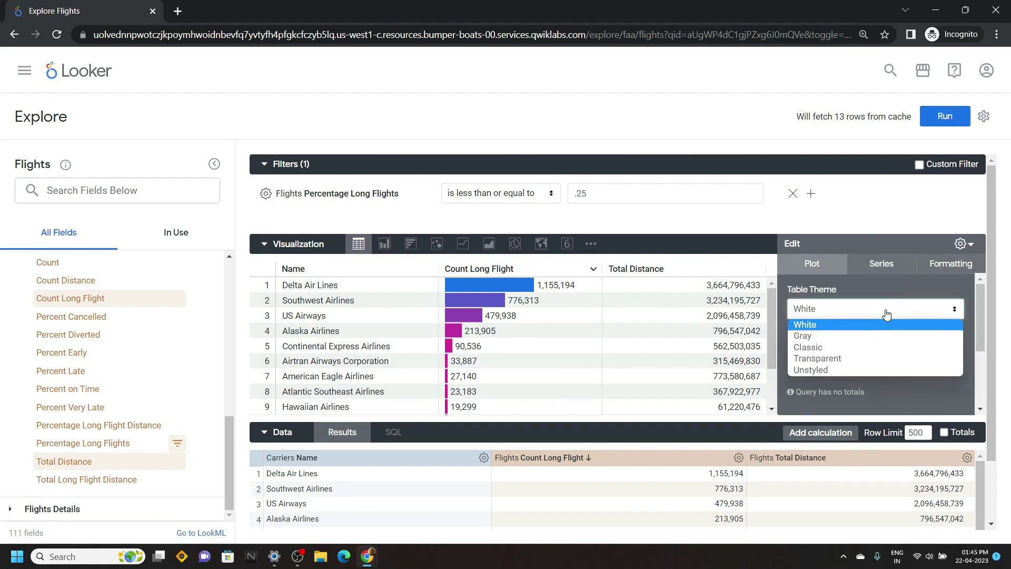
{"action": "left_click", "coordinate": [805, 335]}
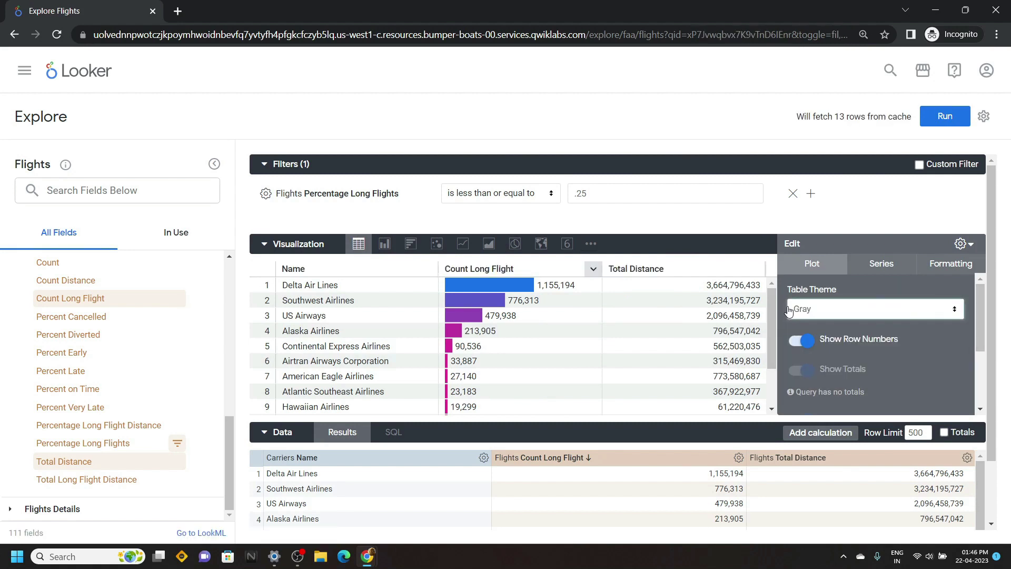
{"action": "left_click", "coordinate": [801, 343]}
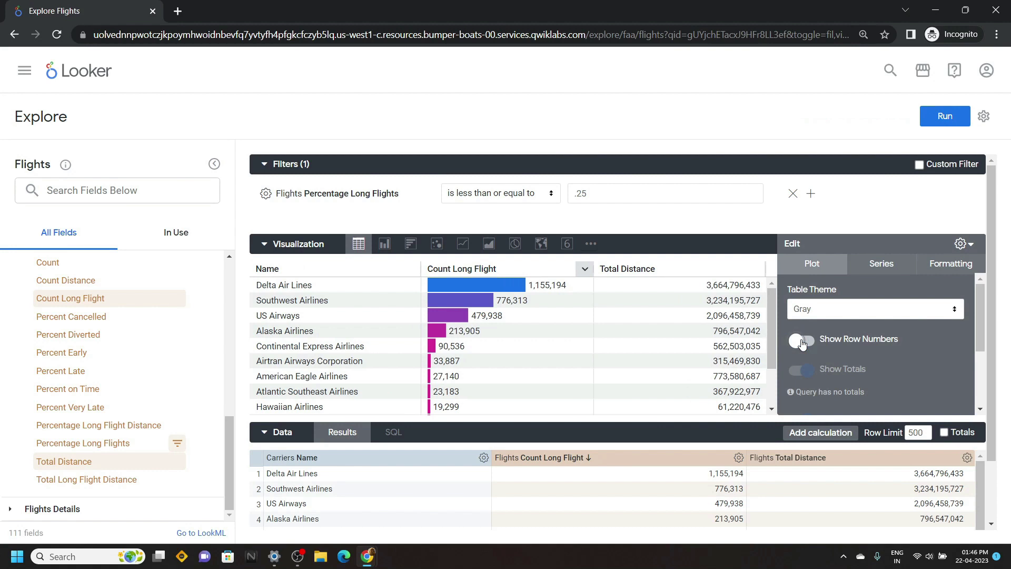
{"action": "left_click", "coordinate": [961, 245]}
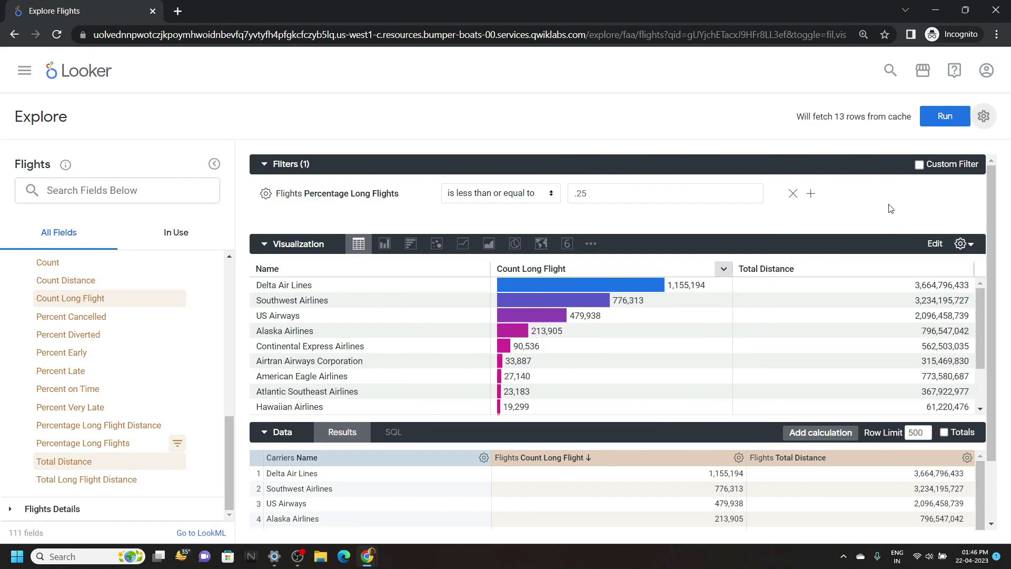
- Save the query as a Look titled 'Total Distance and Long Flight Count by Carrier', copying the title from the lab instructions
{"action": "left_click", "coordinate": [982, 118]}
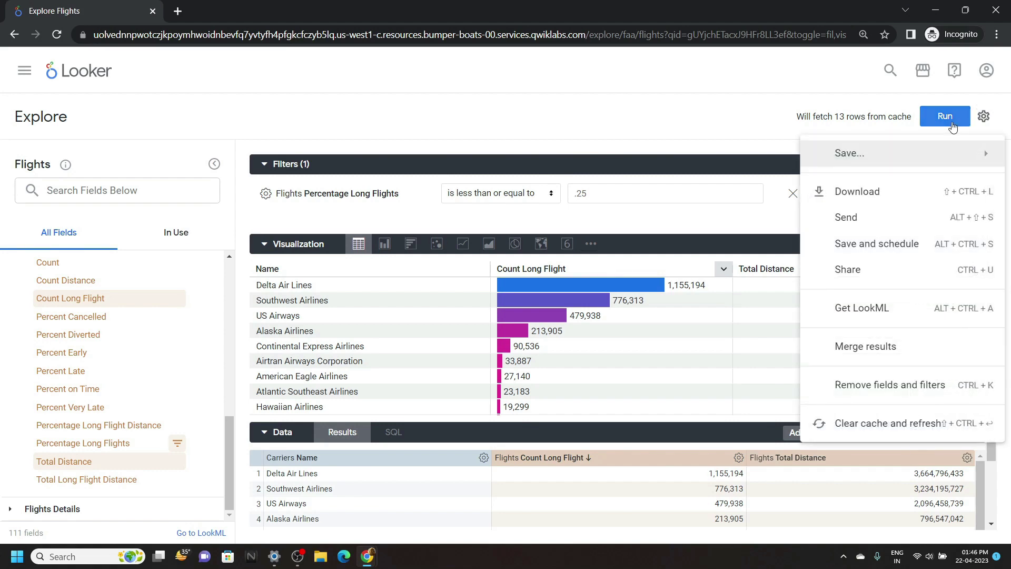
{"action": "mouse_move", "coordinate": [907, 158]}
{"action": "left_click", "coordinate": [748, 214]}
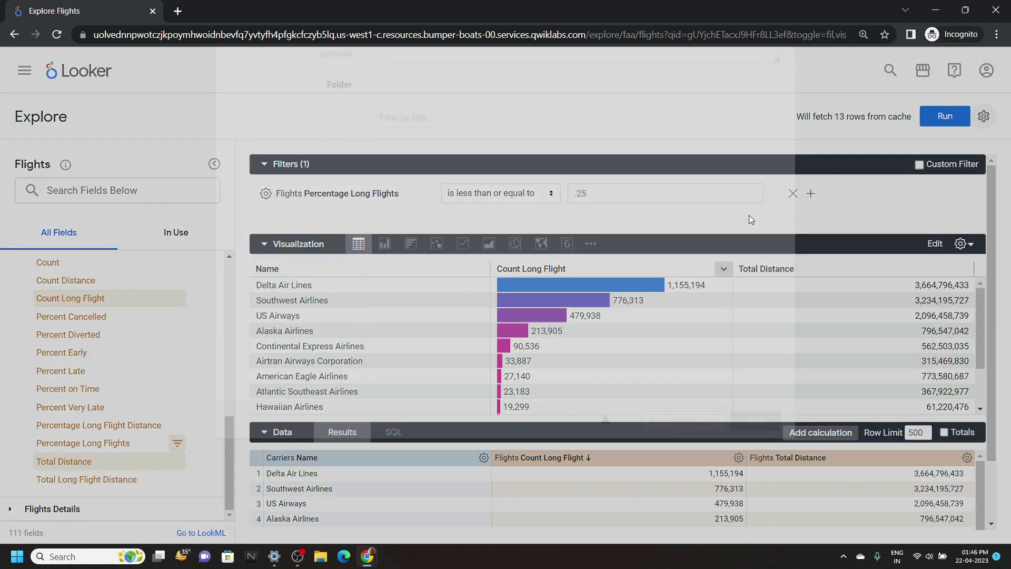
{"action": "mouse_move", "coordinate": [367, 556]}
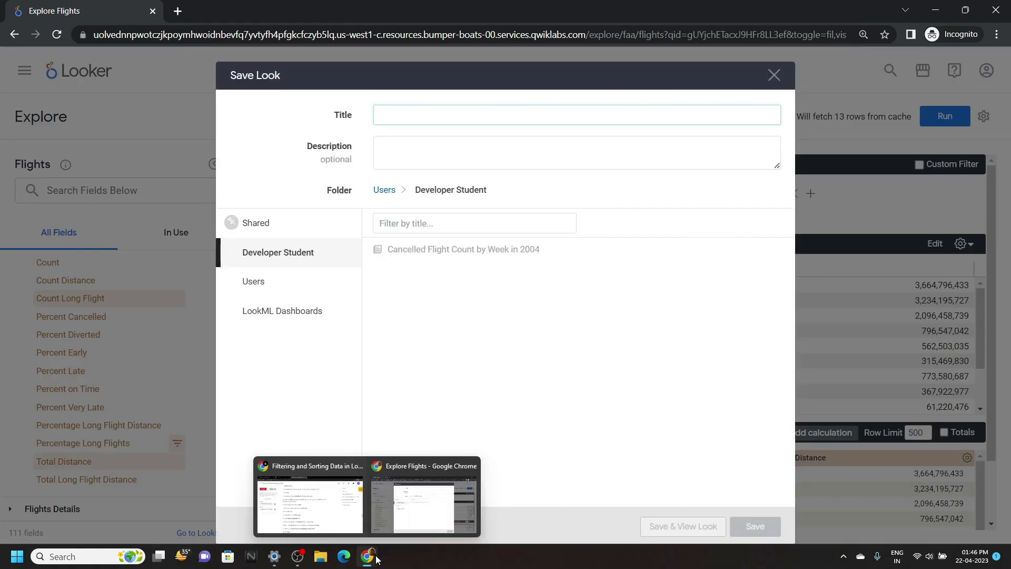
{"action": "left_click", "coordinate": [338, 509]}
{"action": "scroll", "coordinate": [338, 509], "scroll_direction": "down", "scroll_amount": 1}
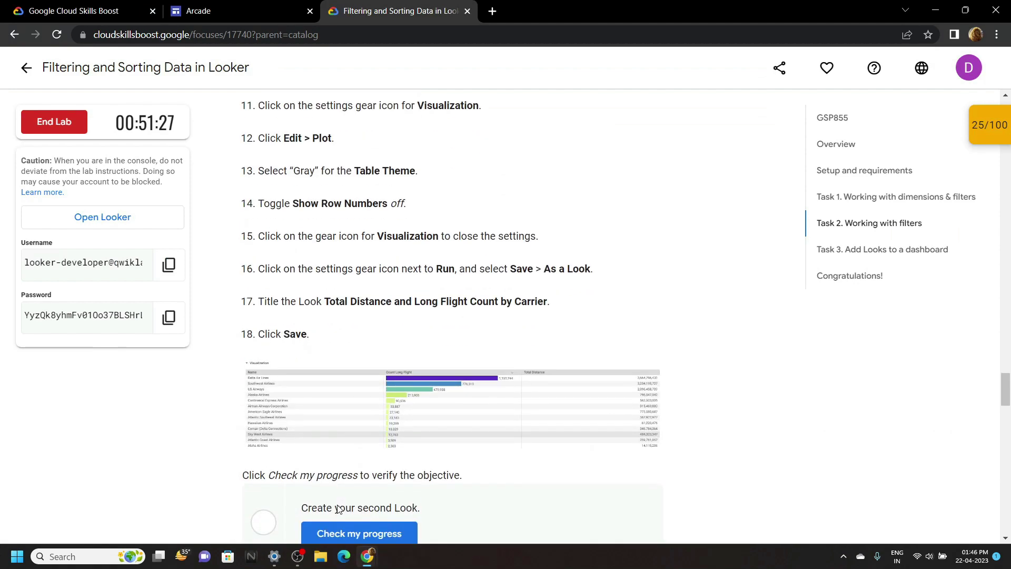
{"action": "left_click_drag", "start_coordinate": [327, 303], "coordinate": [543, 300]}
{"action": "key", "text": "alt+Tab"}
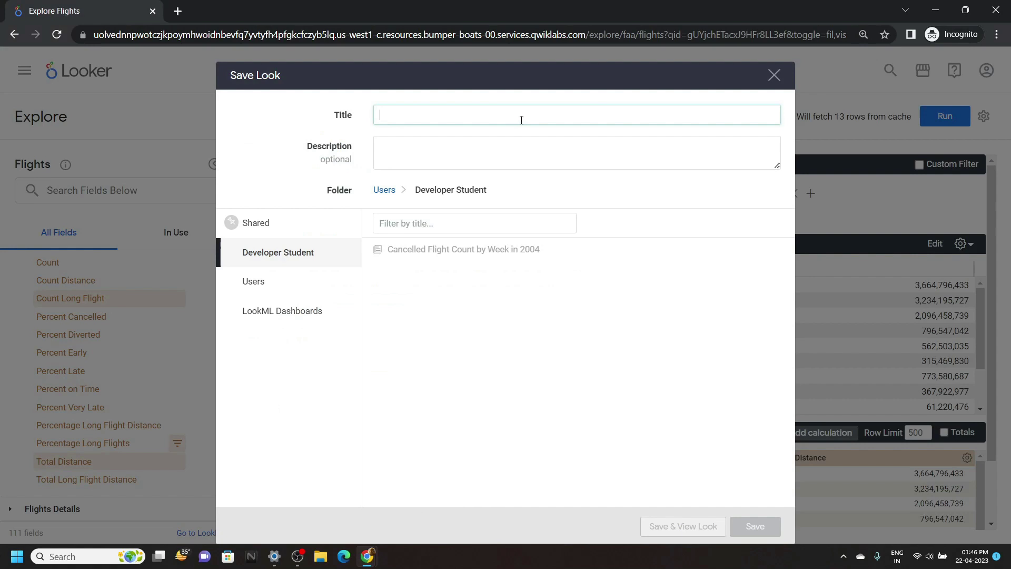
{"action": "type", "text": "Total Distance and Long Flight Count by Carrier"}
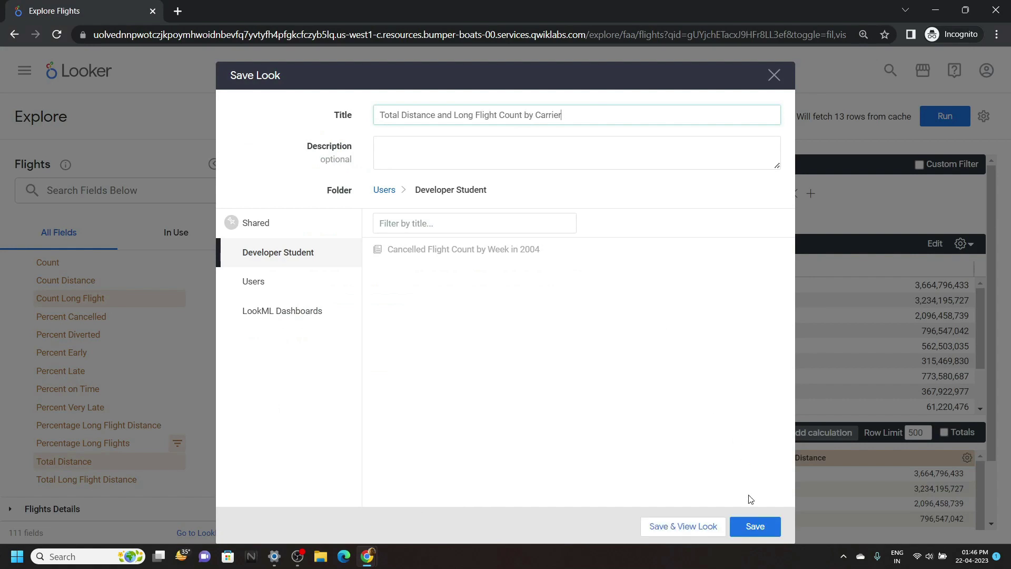
{"action": "left_click", "coordinate": [746, 526]}
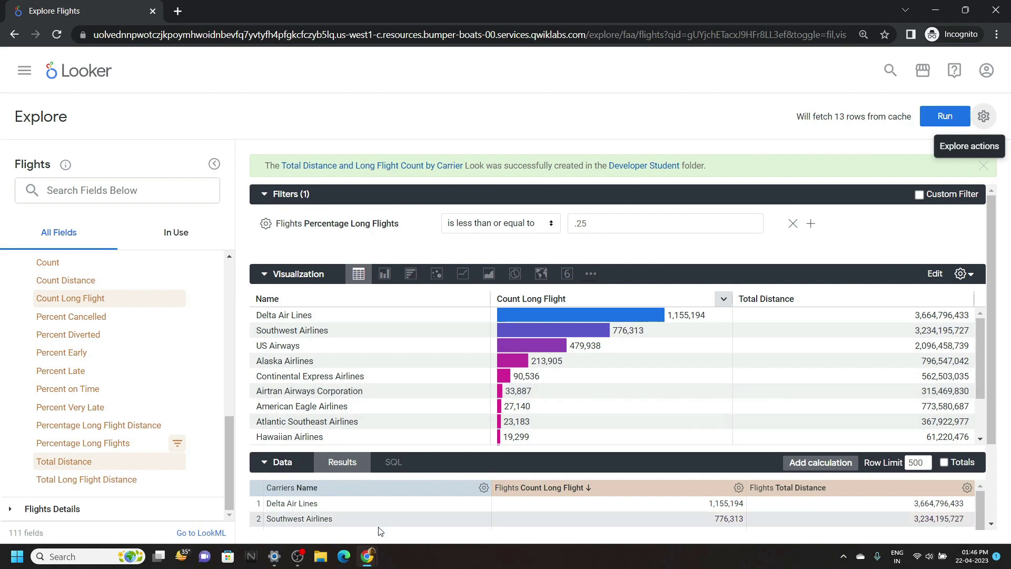
- Check progress on the Create your second Look objective in the lab, then return to the Explore Flights window
{"action": "mouse_move", "coordinate": [367, 556]}
{"action": "left_click", "coordinate": [323, 513]}
{"action": "scroll", "coordinate": [323, 513], "scroll_direction": "down", "scroll_amount": 3}
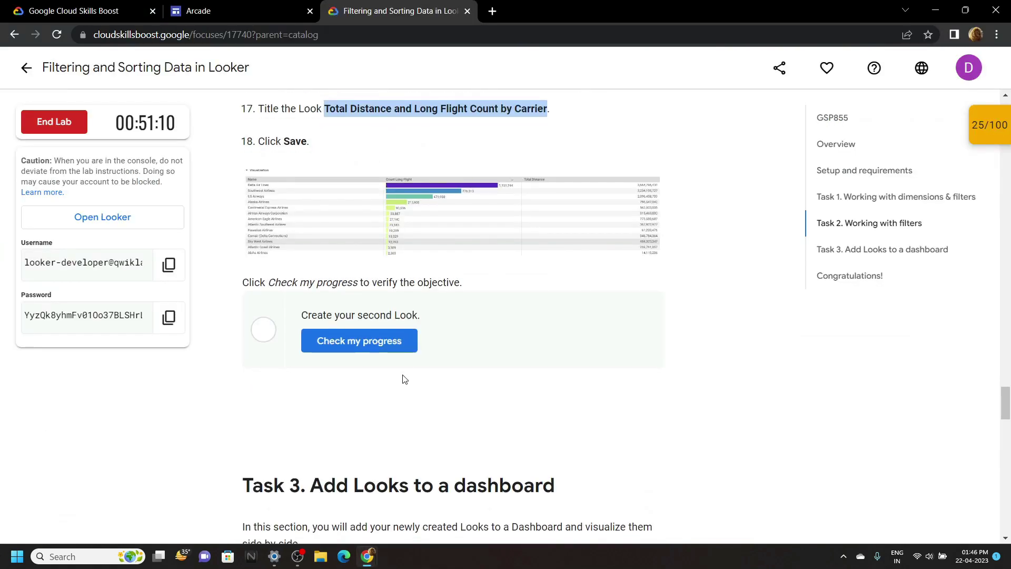
{"action": "left_click", "coordinate": [393, 345]}
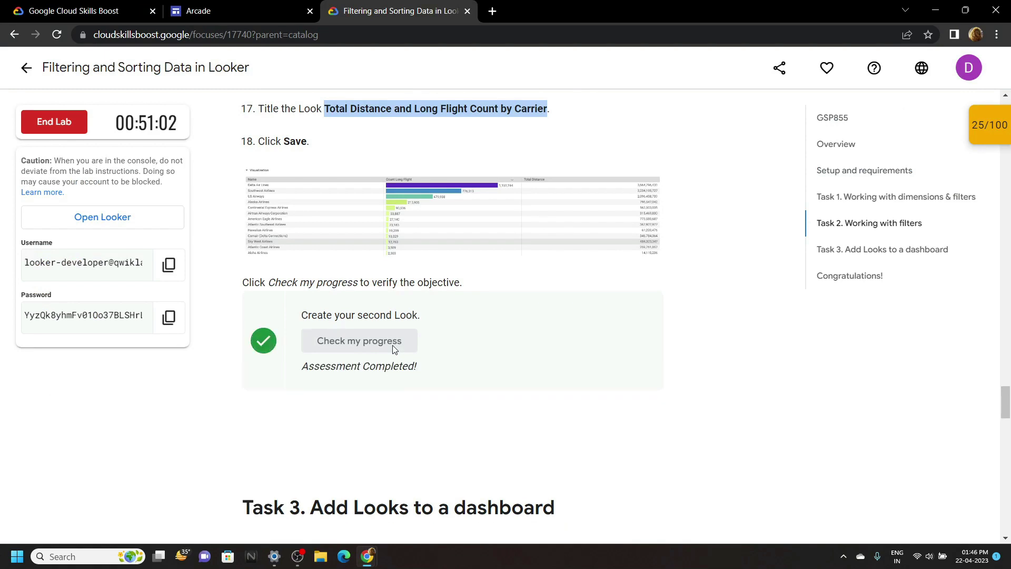
{"action": "scroll", "coordinate": [395, 349], "scroll_direction": "down", "scroll_amount": 5}
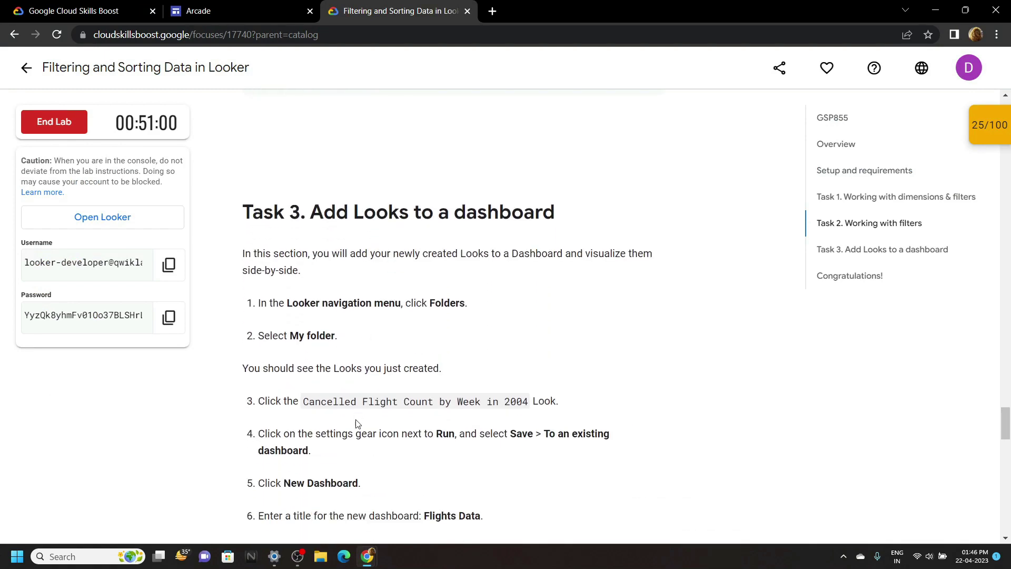
{"action": "mouse_move", "coordinate": [367, 555]}
{"action": "left_click", "coordinate": [423, 494]}
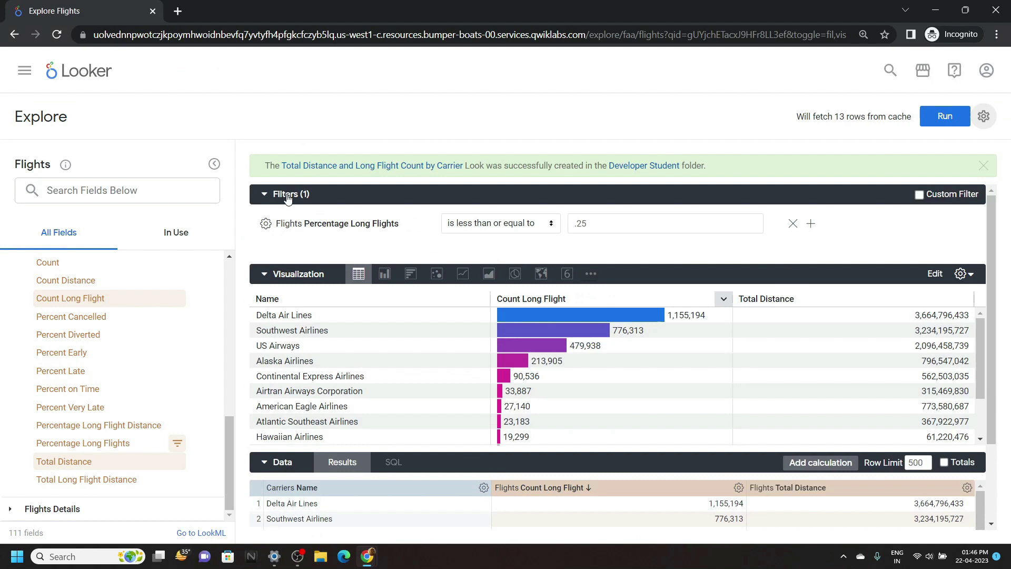
- From the Looker home page, open 'Cancelled Flight Count by Week in 2004' in My folder
{"action": "left_click", "coordinate": [82, 79]}
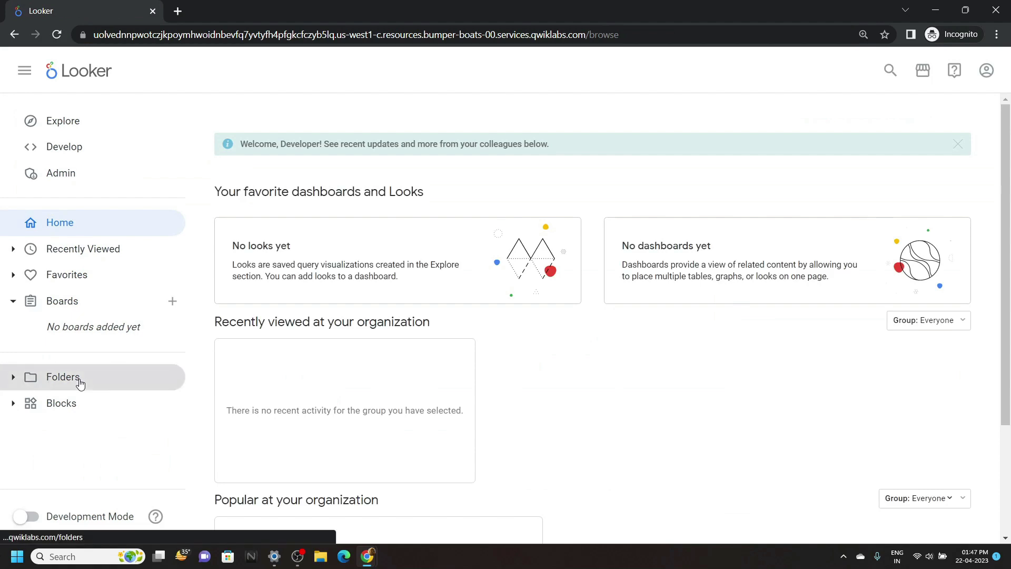
{"action": "left_click", "coordinate": [79, 379]}
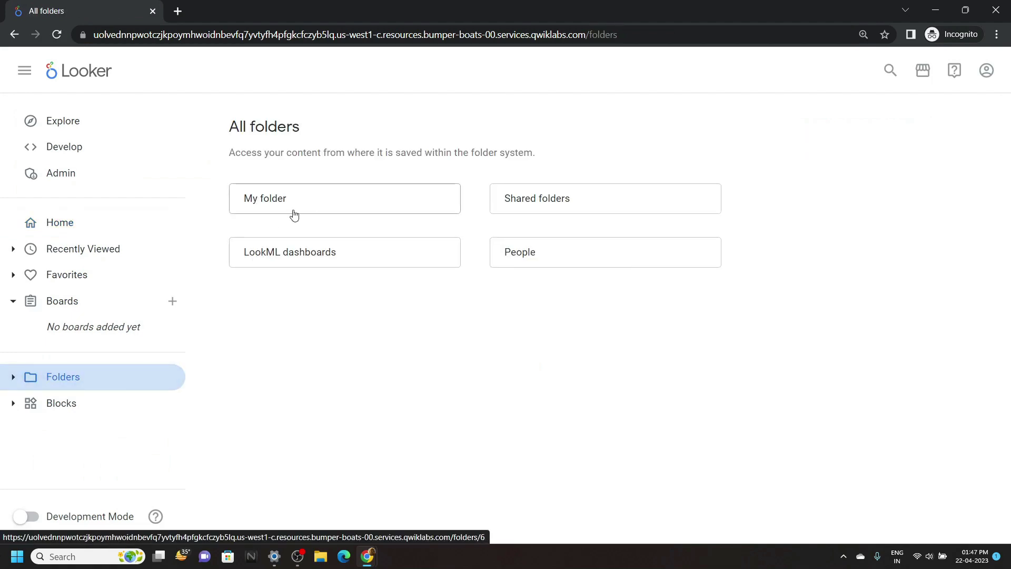
{"action": "left_click", "coordinate": [293, 211]}
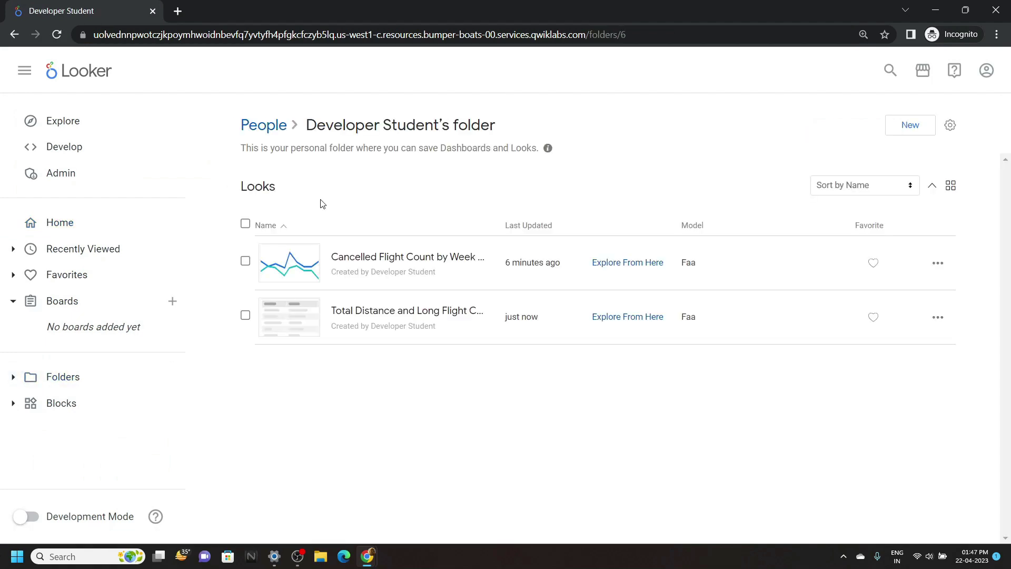
{"action": "left_click", "coordinate": [396, 259]}
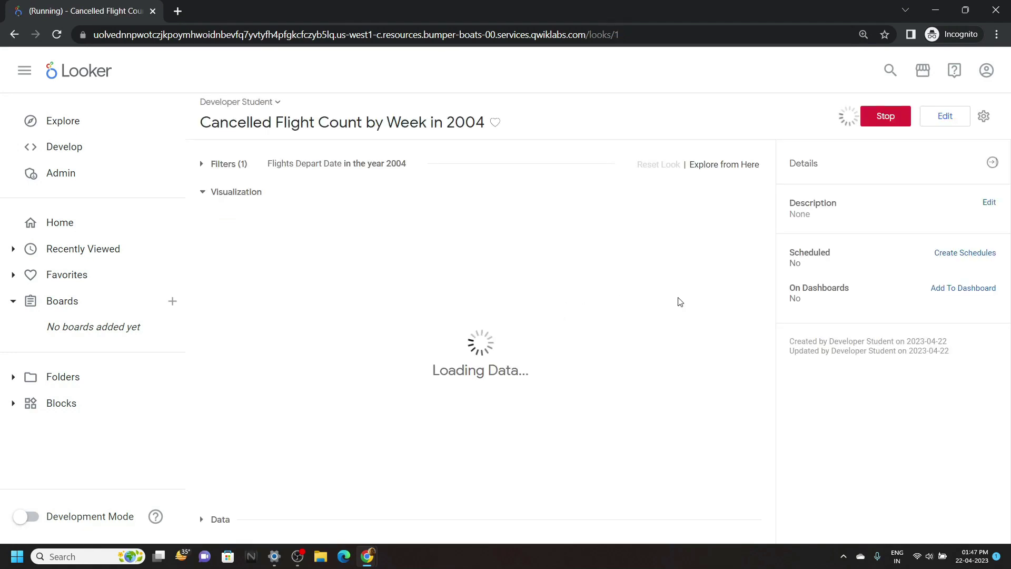
- Save the cancelled-flights Look to a new 'Flights Data' dashboard, pasting the name from the instructions
{"action": "left_click", "coordinate": [977, 289]}
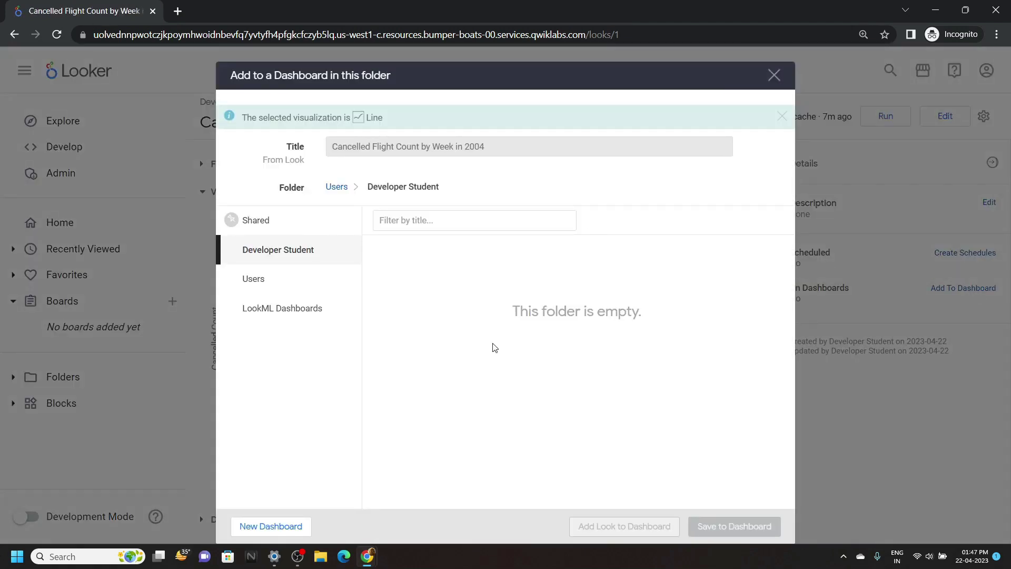
{"action": "mouse_move", "coordinate": [367, 557]}
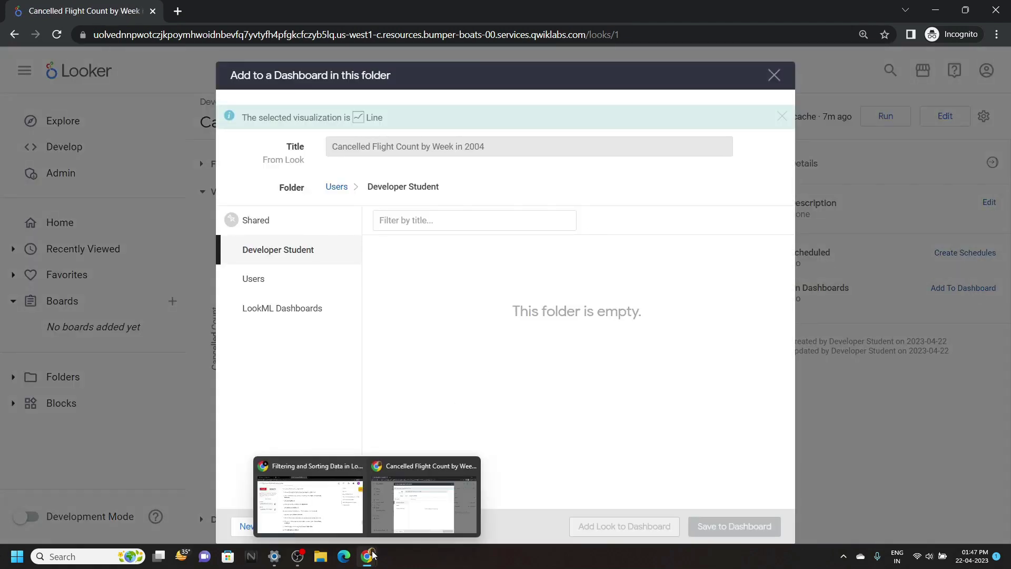
{"action": "left_click", "coordinate": [327, 513]}
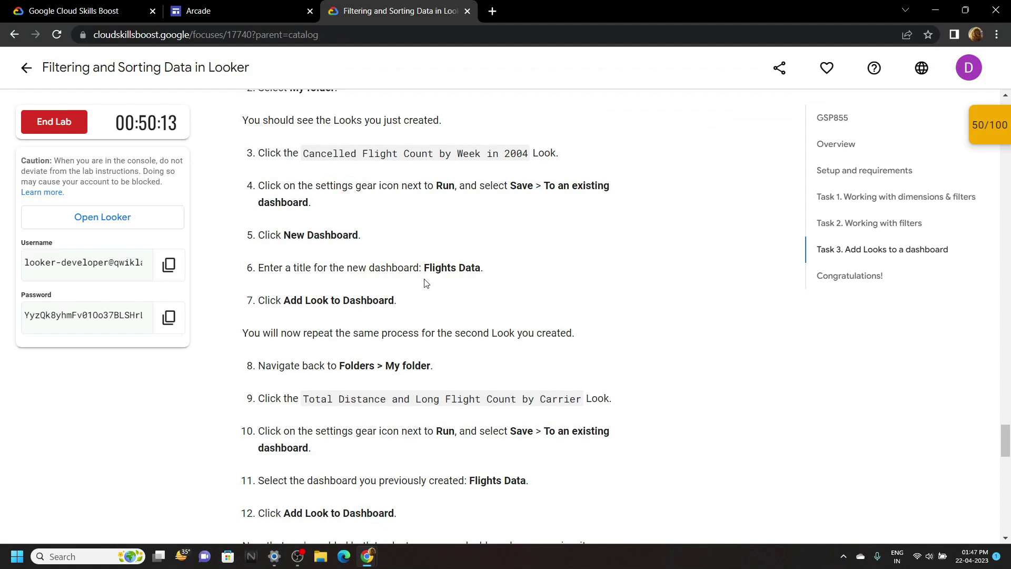
{"action": "left_click_drag", "start_coordinate": [426, 274], "coordinate": [476, 270]}
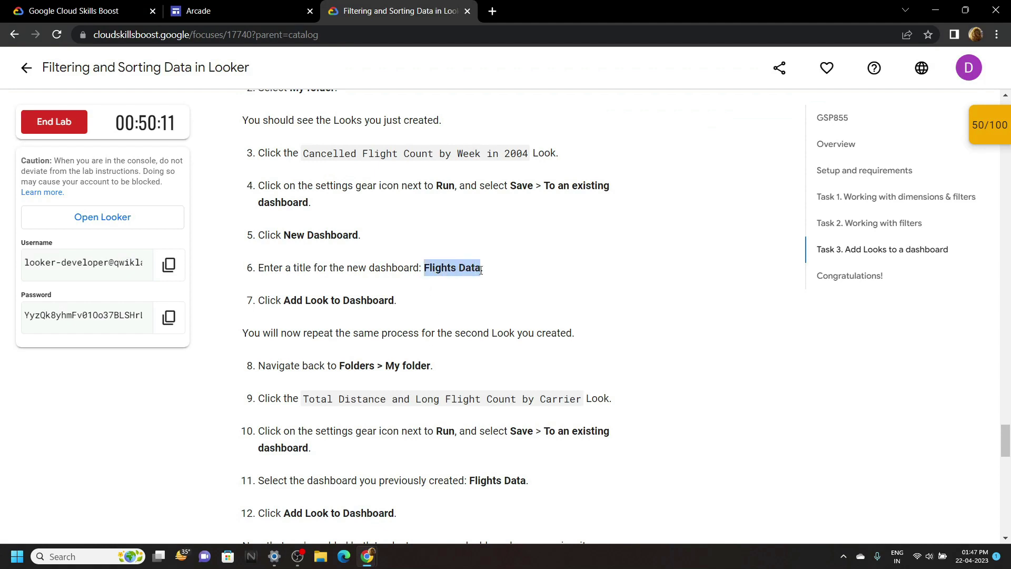
{"action": "mouse_move", "coordinate": [367, 557]}
{"action": "left_click", "coordinate": [420, 513]}
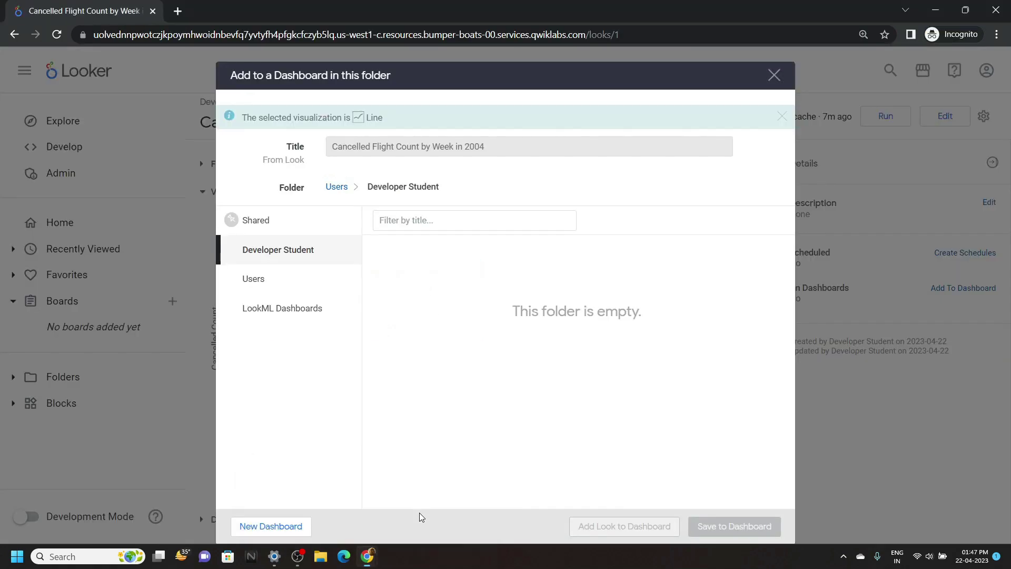
{"action": "left_click", "coordinate": [287, 526]}
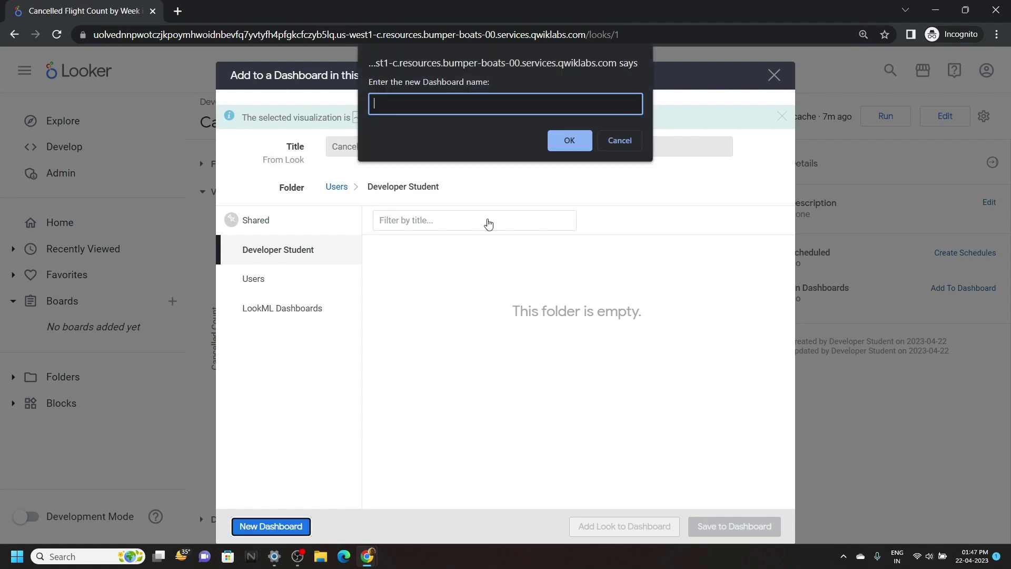
{"action": "type", "text": "Flights Data"}
{"action": "left_click", "coordinate": [571, 143]}
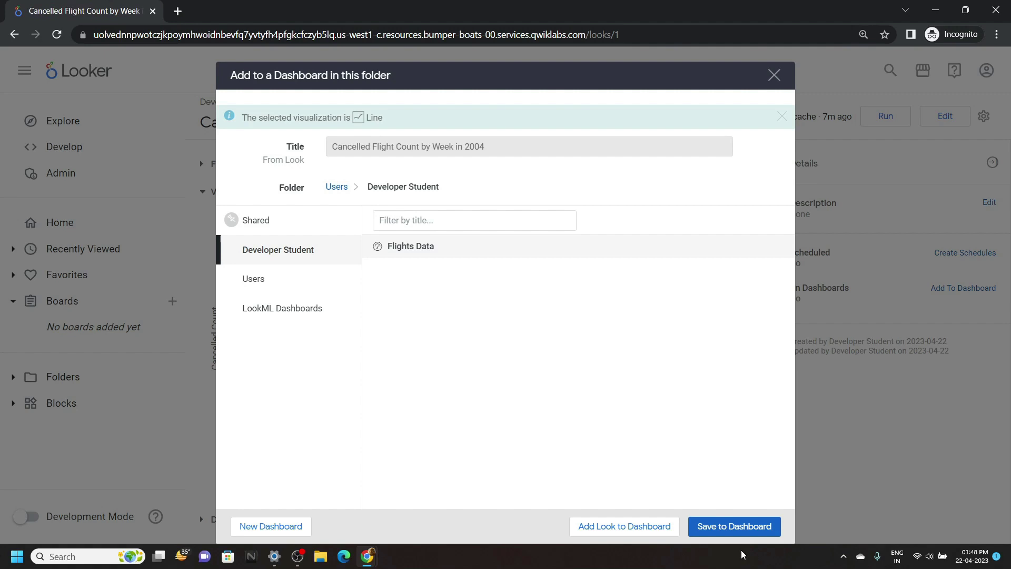
{"action": "left_click", "coordinate": [736, 534]}
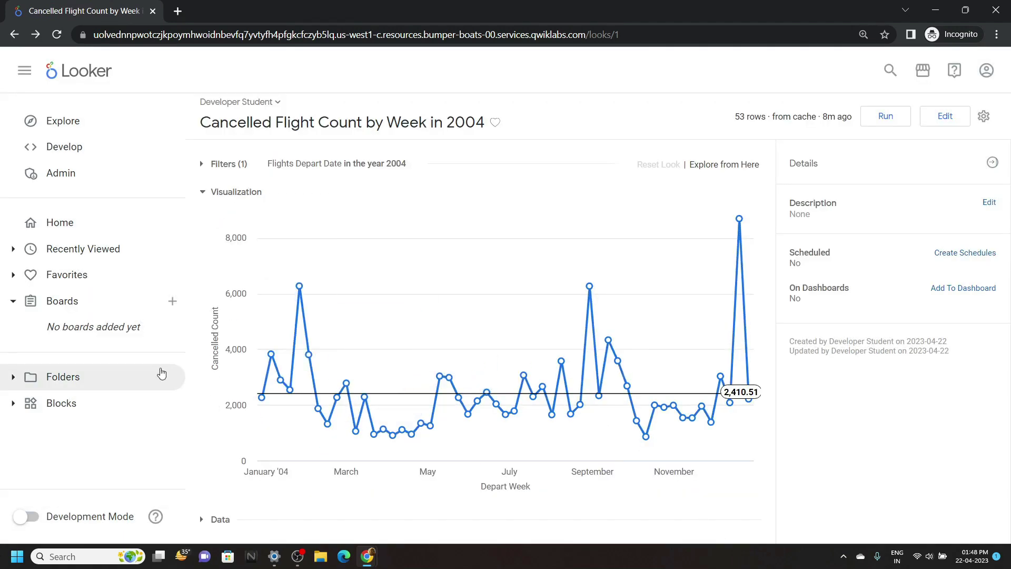
- Open the carrier Look from My folder and save it to the Flights Data dashboard
{"action": "left_click", "coordinate": [129, 376]}
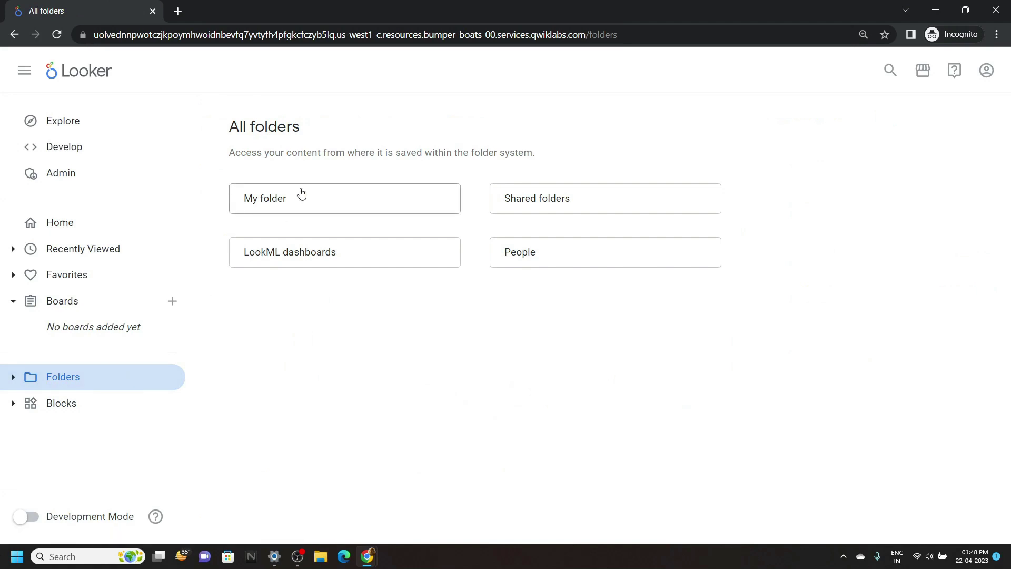
{"action": "left_click", "coordinate": [301, 194]}
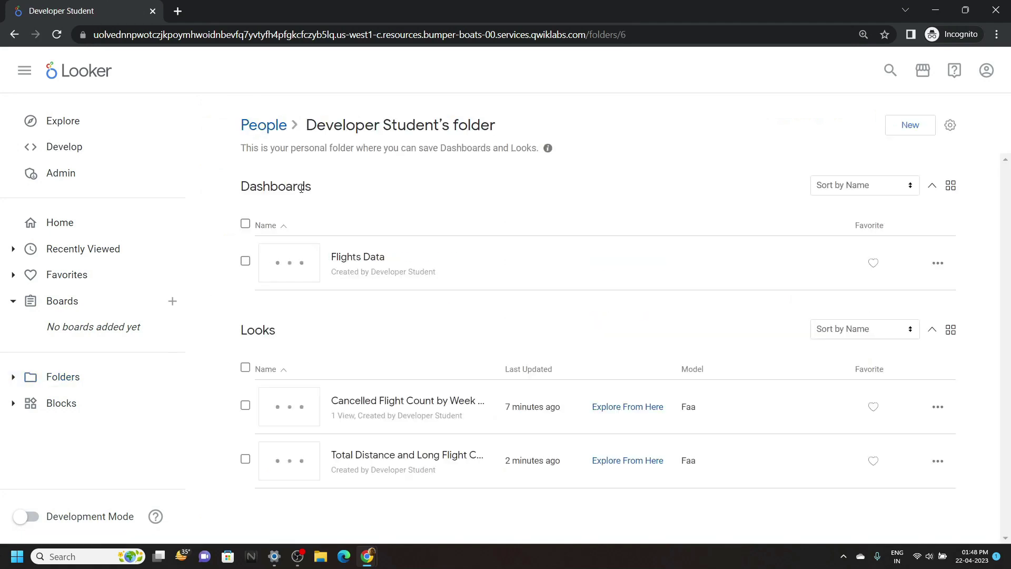
{"action": "left_click", "coordinate": [398, 458]}
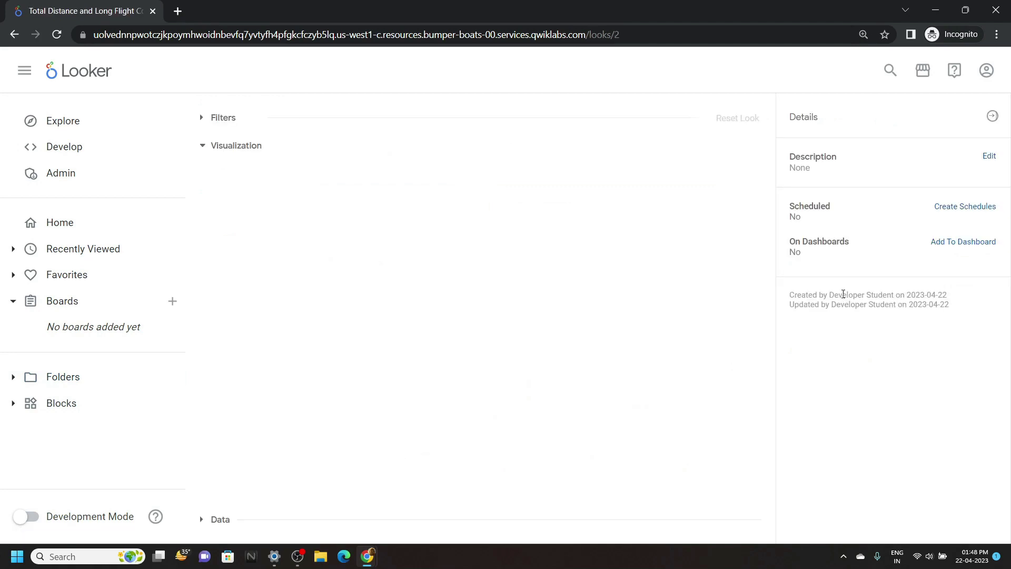
{"action": "left_click", "coordinate": [961, 289]}
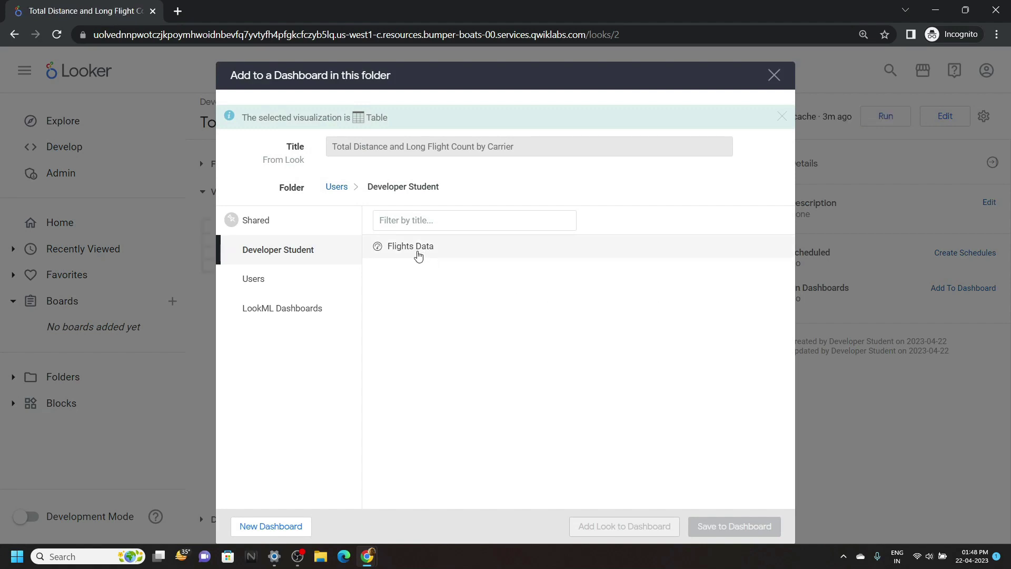
{"action": "left_click", "coordinate": [426, 249]}
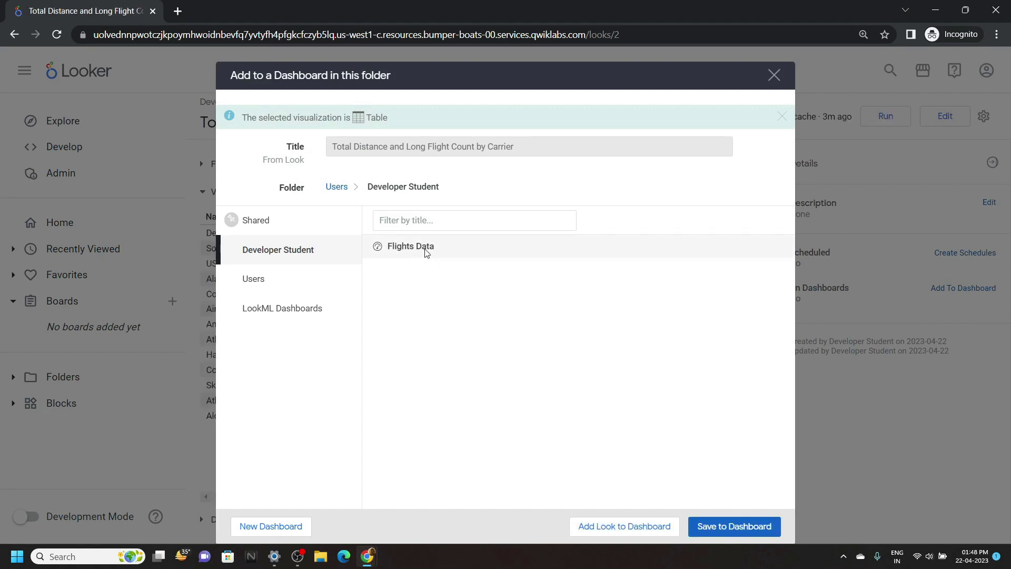
{"action": "left_click", "coordinate": [716, 526]}
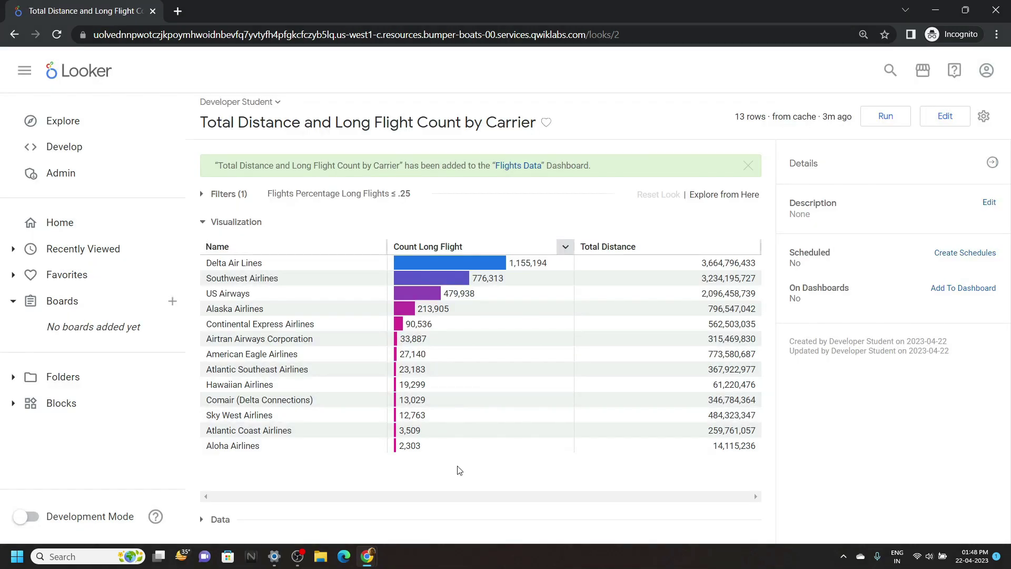
- Check progress on the Add Looks to a Dashboard objective in the lab instructions
{"action": "mouse_move", "coordinate": [373, 561]}
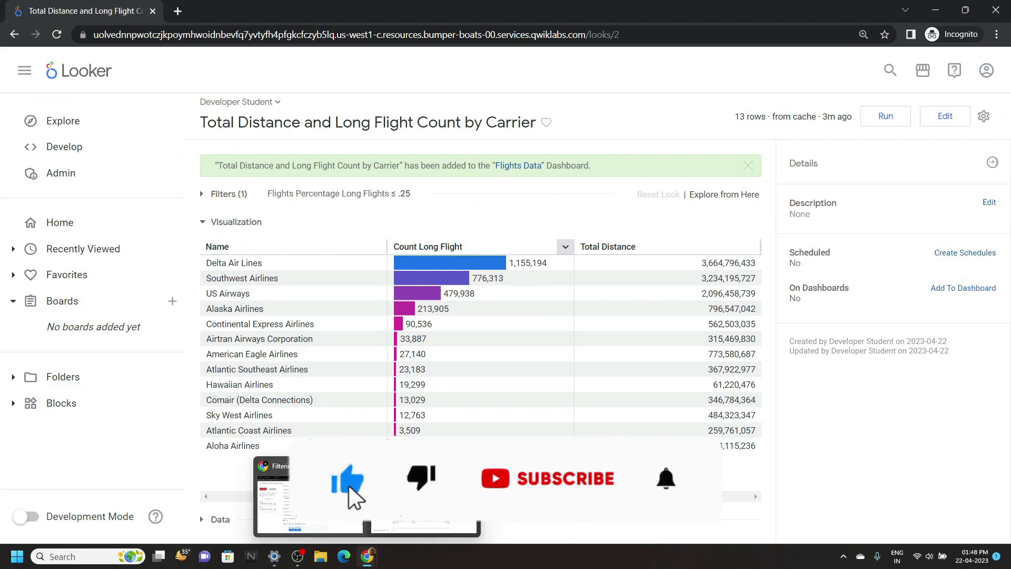
{"action": "left_click", "coordinate": [308, 497]}
{"action": "scroll", "coordinate": [397, 390], "scroll_direction": "down", "scroll_amount": 3}
{"action": "left_click", "coordinate": [397, 389]}
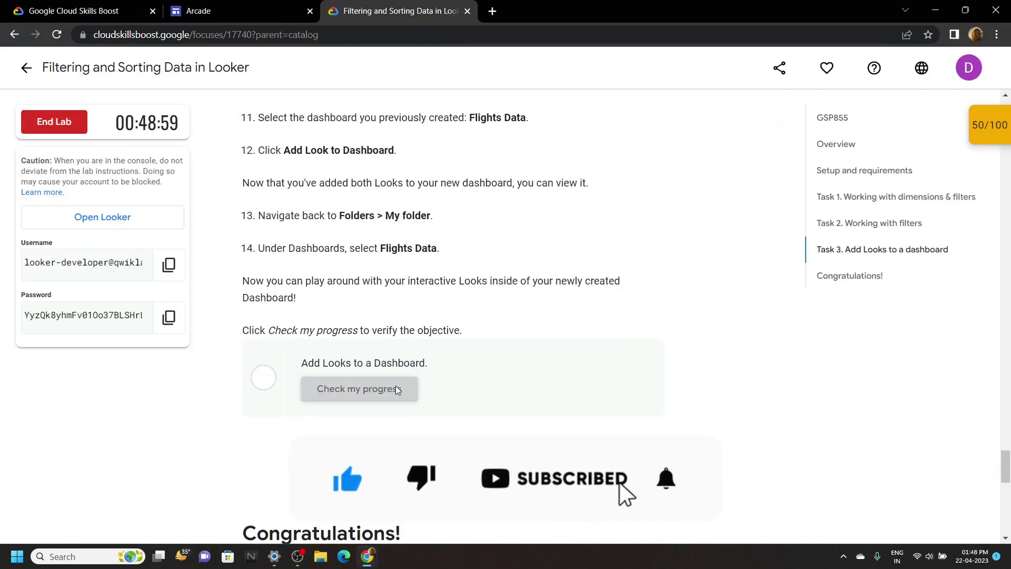